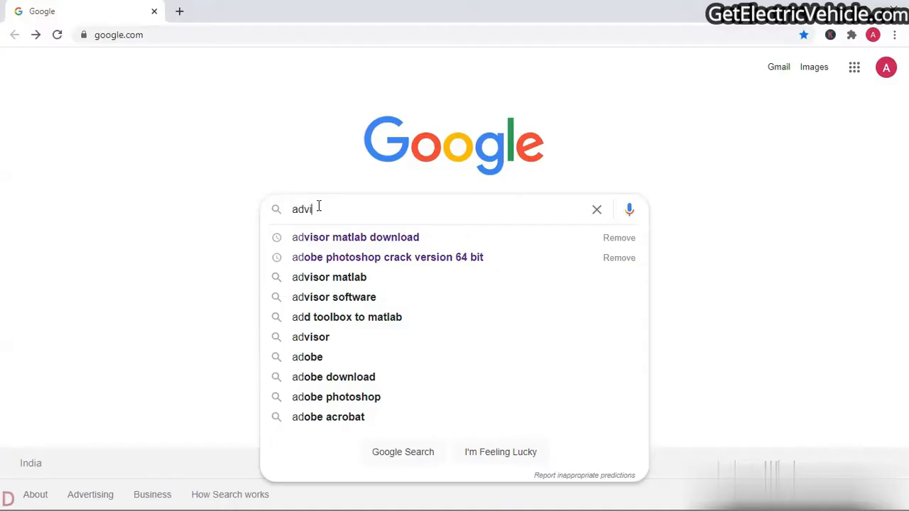
Step: Search Google for "advisor matlab download"
{"action": "type", "text": "isor"}
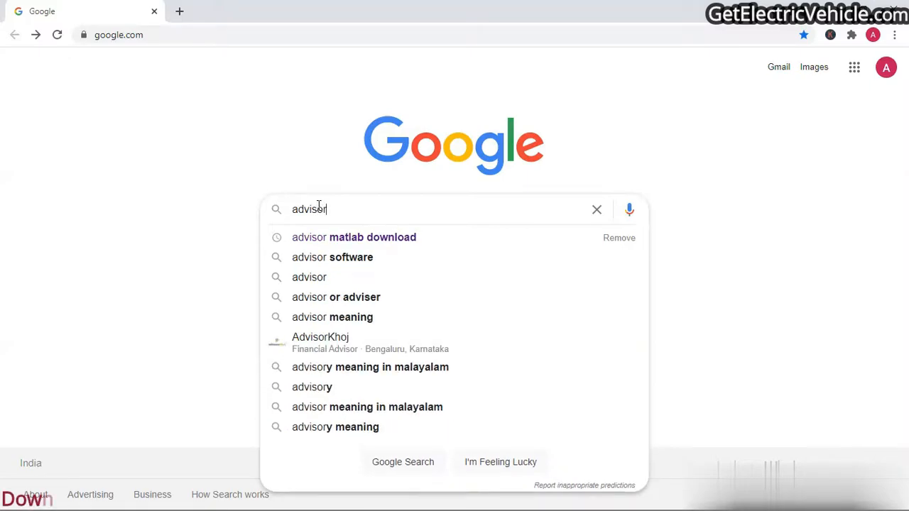
{"action": "key", "text": "Down"}
{"action": "key", "text": "Return"}
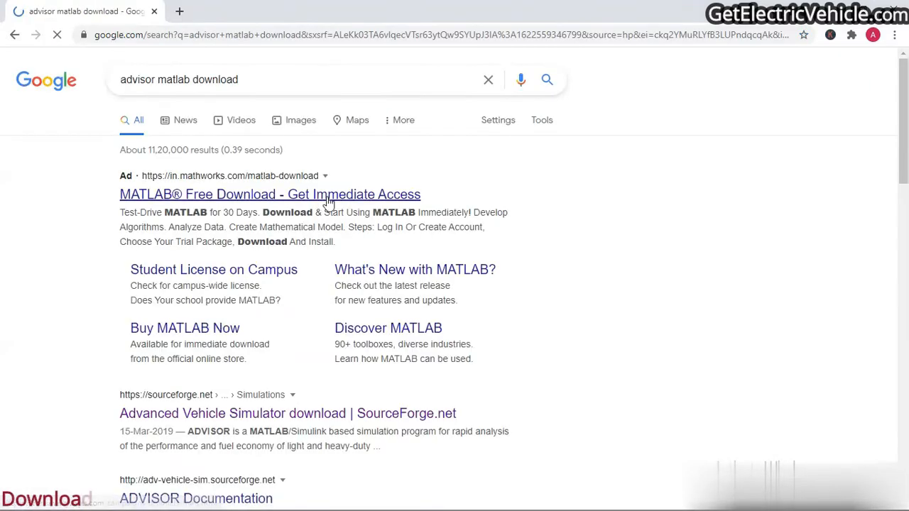
Step: Open the SourceForge project page for Advanced Vehicle Simulator and download the software
{"action": "scroll", "coordinate": [178, 352], "scroll_direction": "down", "scroll_amount": 2}
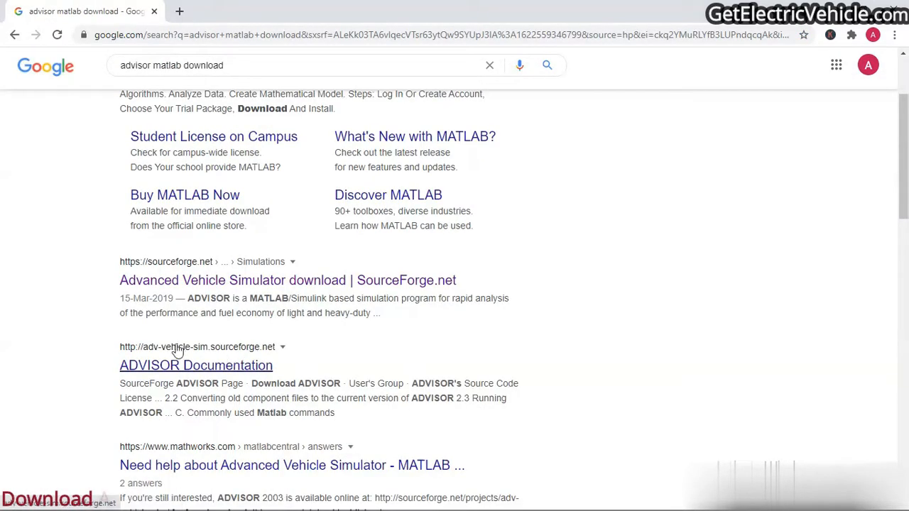
{"action": "left_click", "coordinate": [218, 284]}
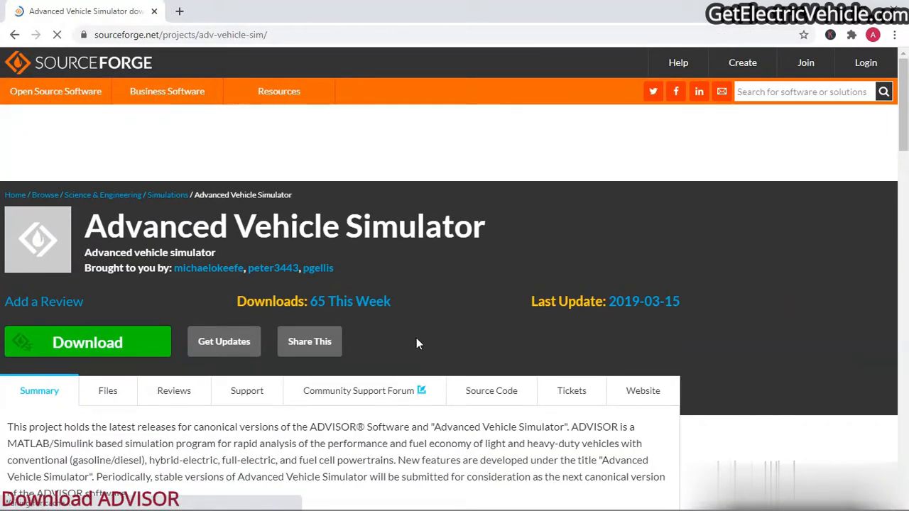
{"action": "scroll", "coordinate": [474, 310], "scroll_direction": "down", "scroll_amount": 2}
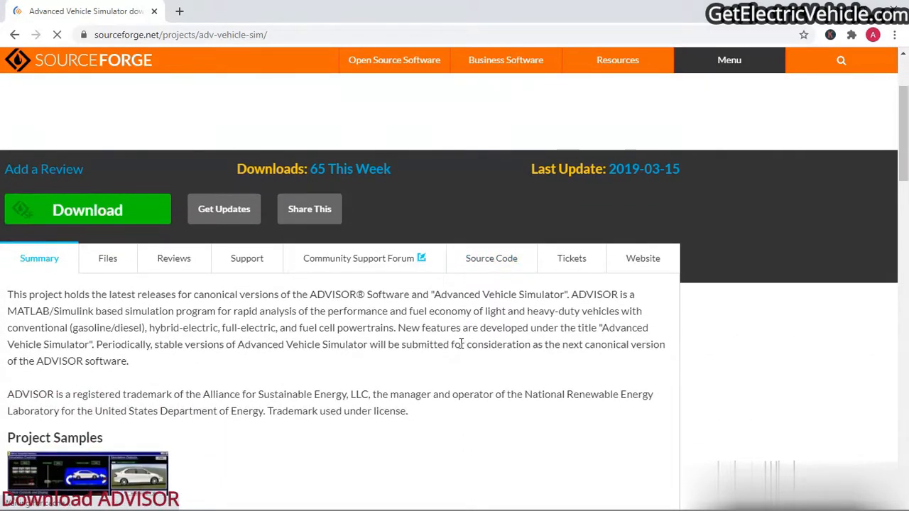
{"action": "left_click", "coordinate": [121, 219]}
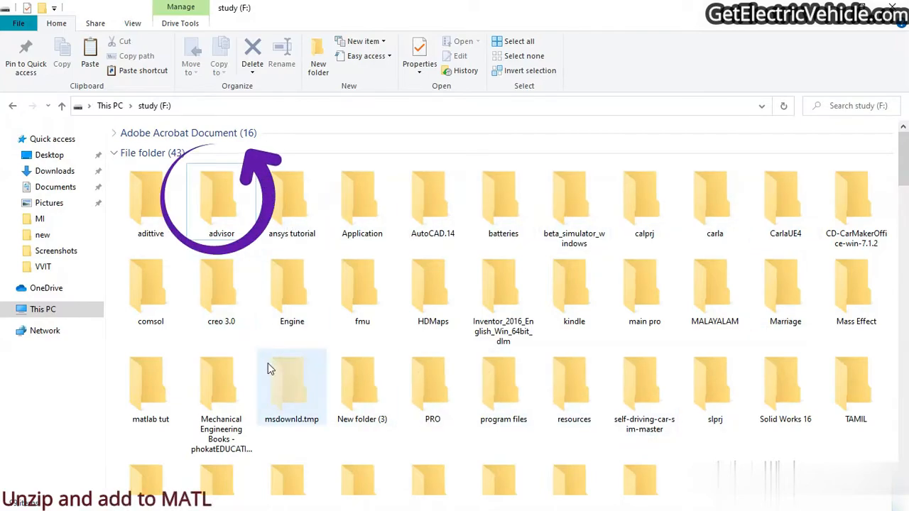
Step: Open the advisor folder on the study (F:) drive and copy its folder path
{"action": "left_click", "coordinate": [225, 204]}
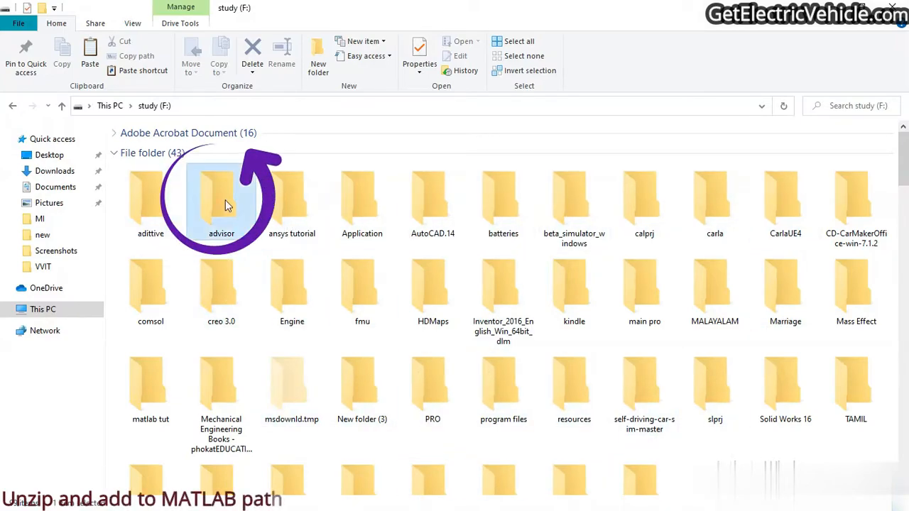
{"action": "double_click", "coordinate": [226, 200]}
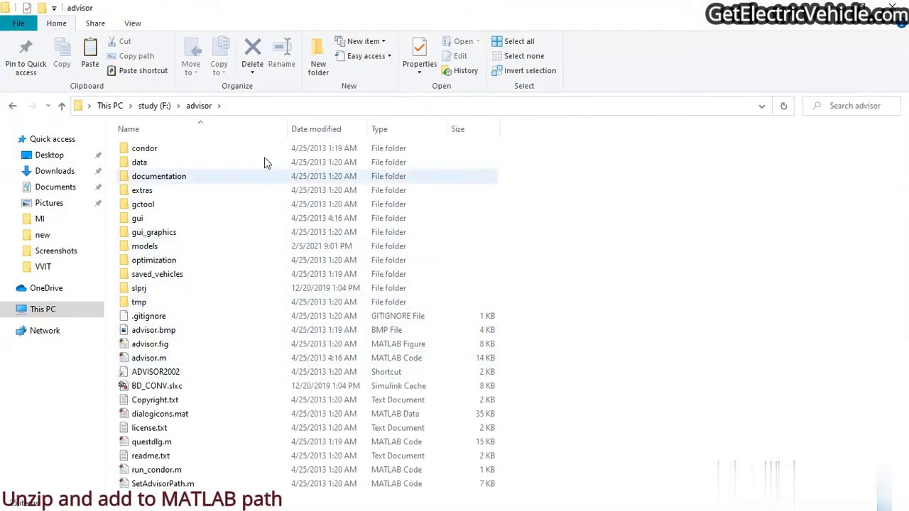
{"action": "left_click", "coordinate": [272, 106]}
{"action": "key", "text": "ctrl+c"}
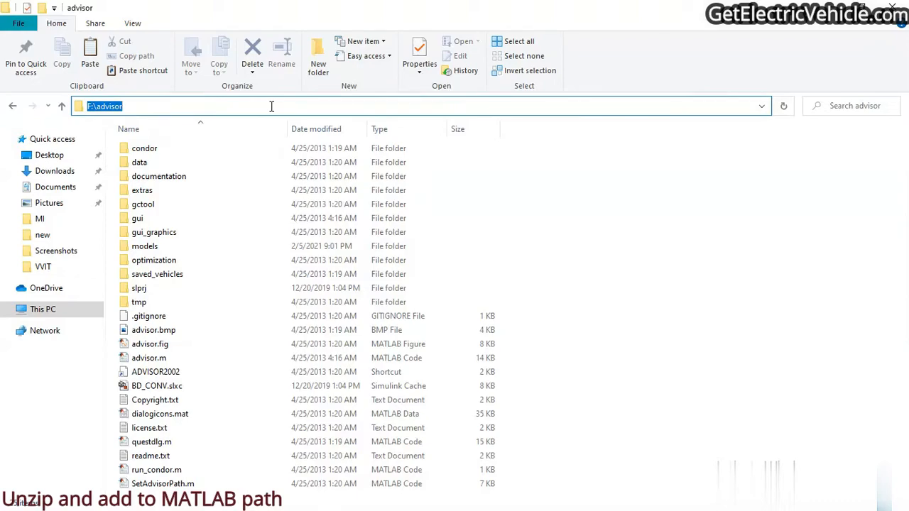
Step: Switch to MATLAB and set the current folder to F:\advisor
{"action": "left_click", "coordinate": [506, 509]}
{"action": "left_click", "coordinate": [145, 41]}
{"action": "key", "text": "ctrl+v"}
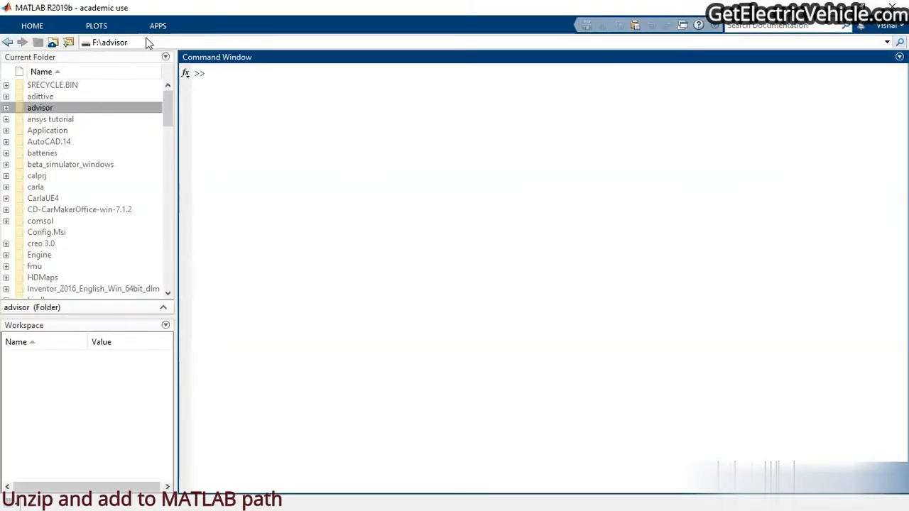
{"action": "key", "text": "Return"}
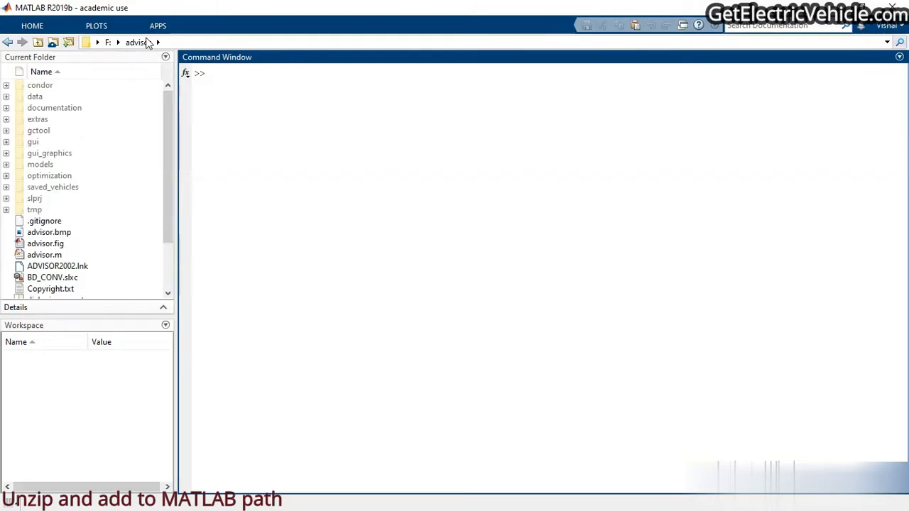
Step: Return the current folder to the F: drive and add the advisor folder to the MATLAB path
{"action": "left_click", "coordinate": [107, 43]}
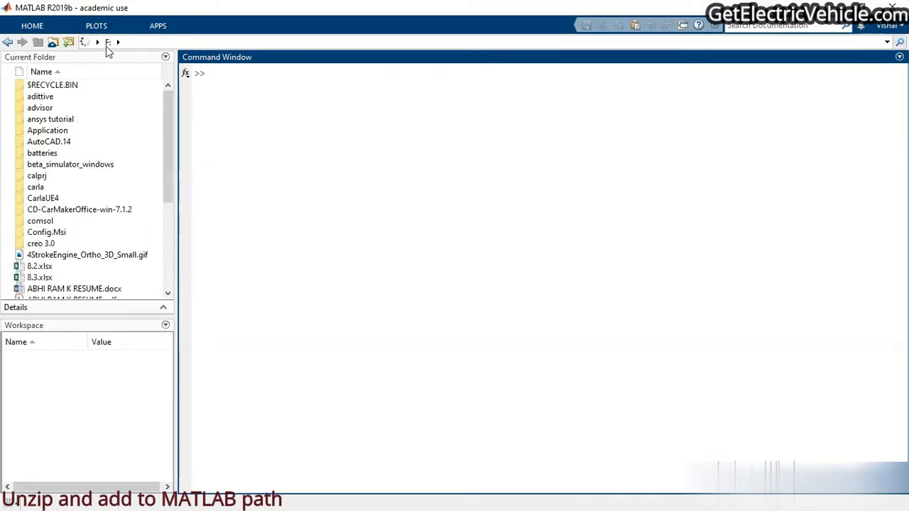
{"action": "right_click", "coordinate": [43, 112]}
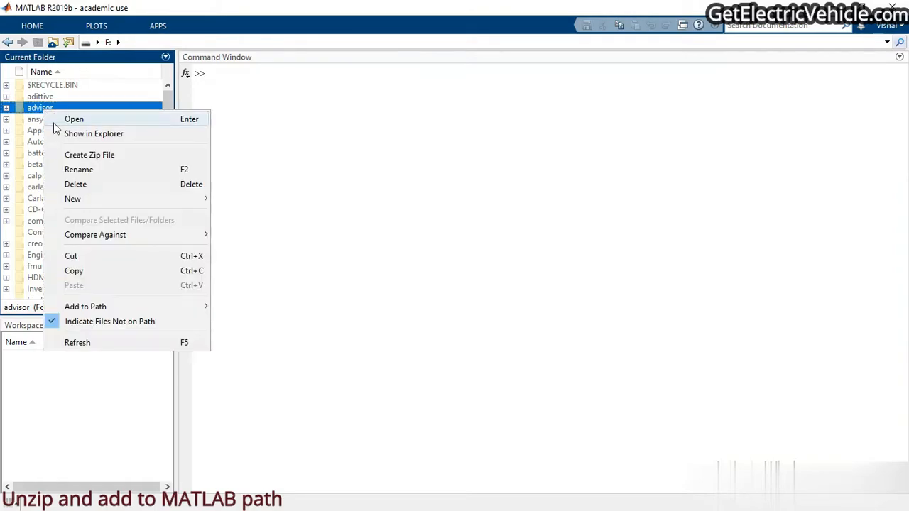
{"action": "mouse_move", "coordinate": [103, 306]}
{"action": "left_click", "coordinate": [323, 323]}
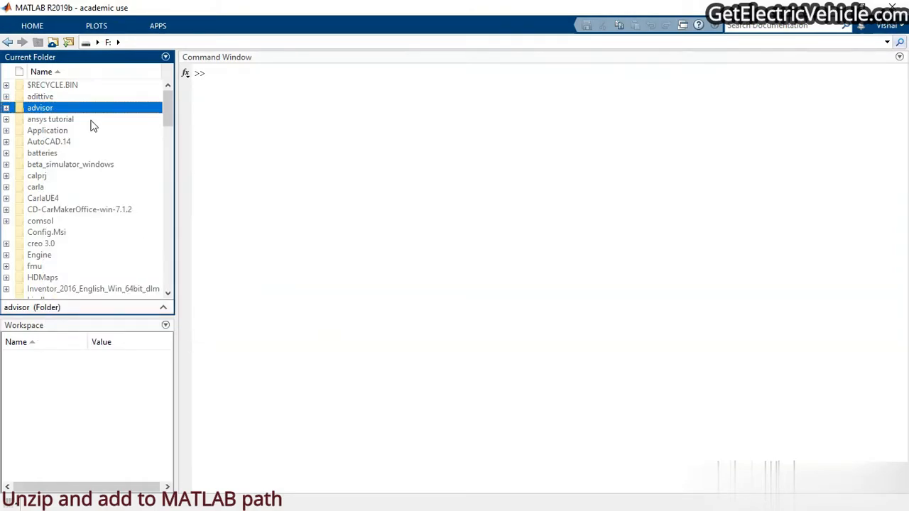
Step: Run the advisor command in the Command Window
{"action": "left_click", "coordinate": [310, 118]}
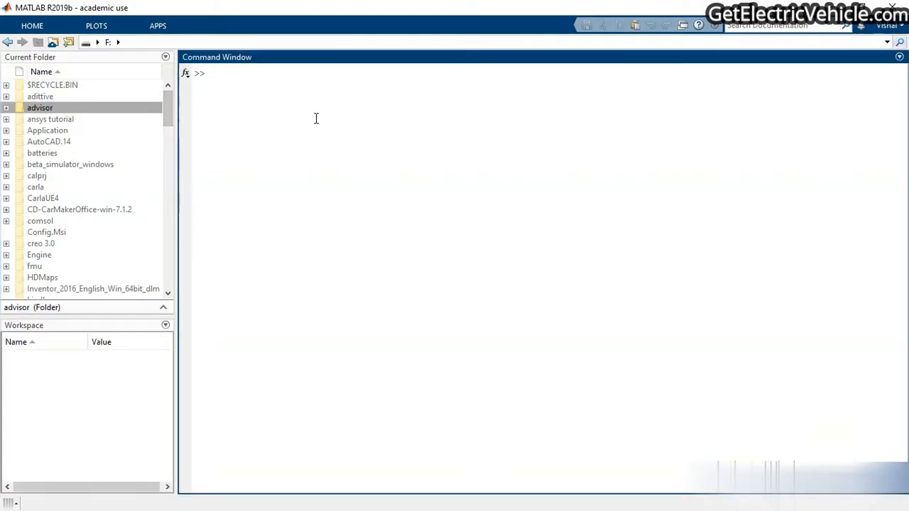
{"action": "type", "text": "advis"}
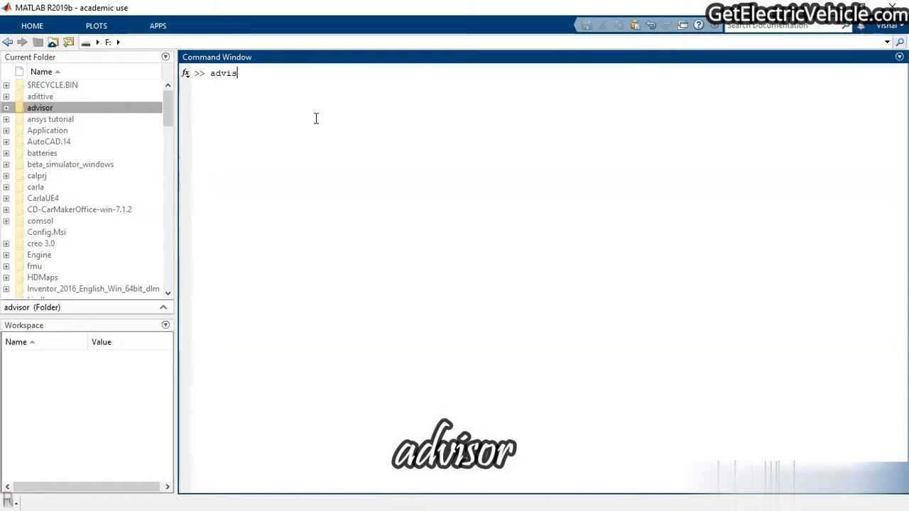
{"action": "type", "text": "or"}
{"action": "key", "text": "Return"}
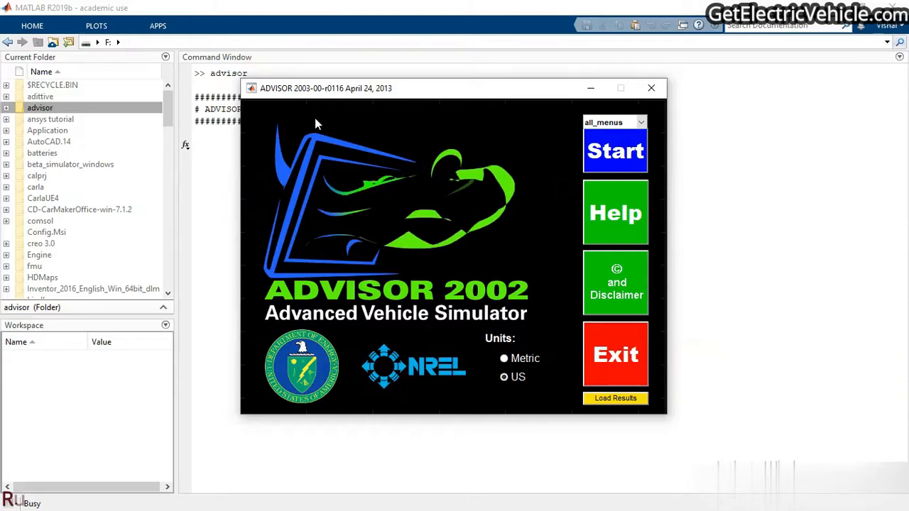
Step: Set the ADVISOR units to Metric and start the vehicle input setup
{"action": "left_click", "coordinate": [513, 376]}
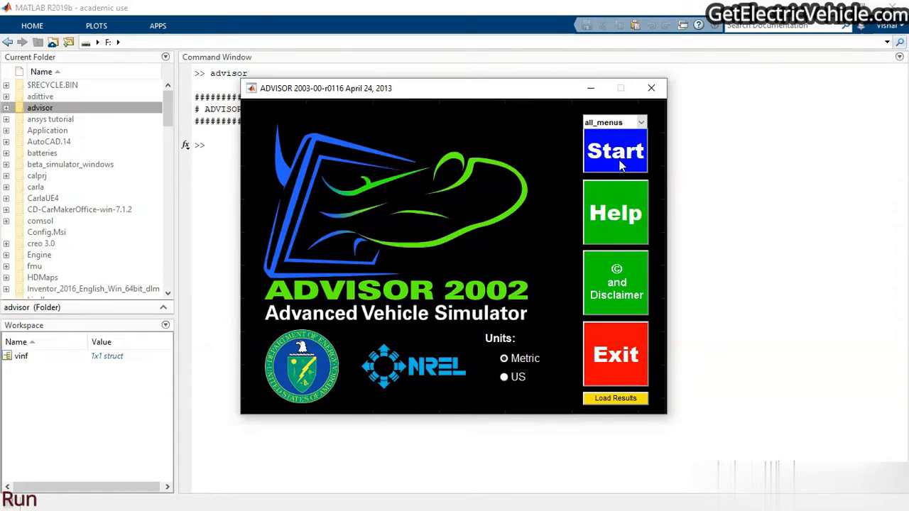
{"action": "left_click", "coordinate": [620, 163]}
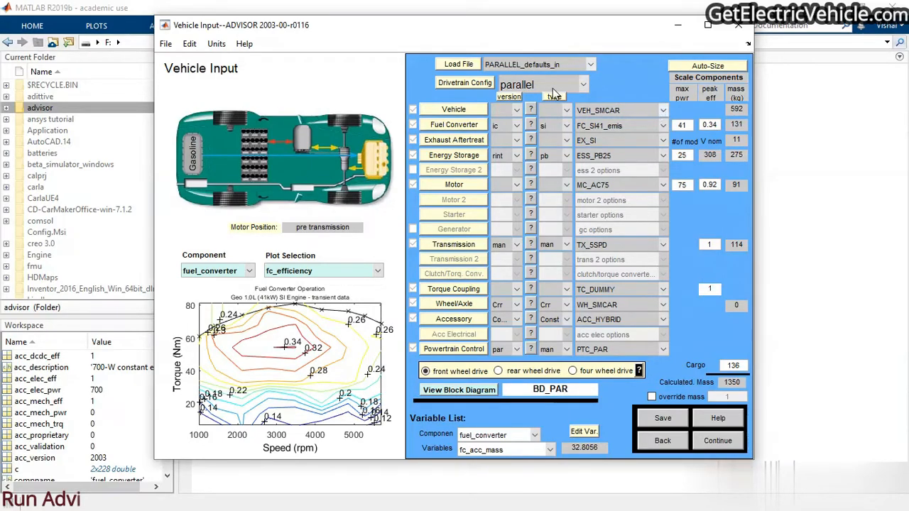
Step: View the list of predefined vehicle files and try the conventional drivetrain configuration
{"action": "left_click", "coordinate": [593, 64]}
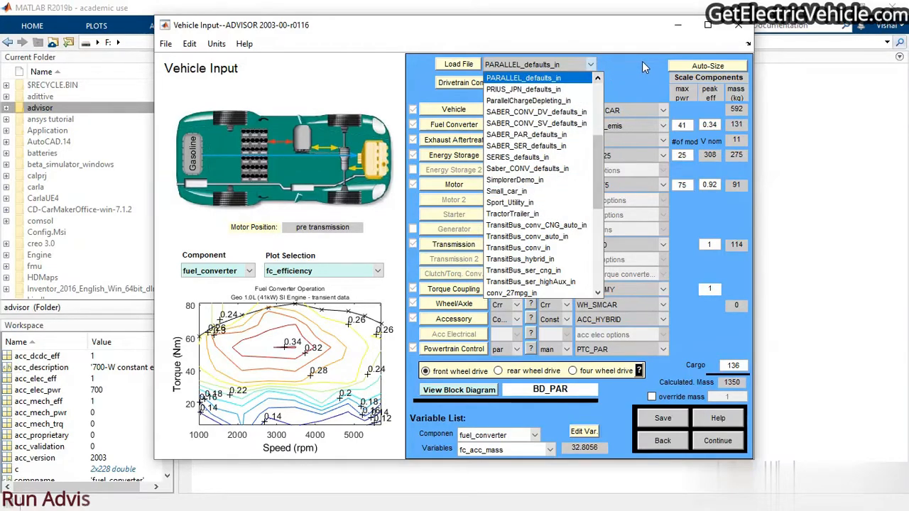
{"action": "left_click", "coordinate": [642, 63]}
{"action": "left_click", "coordinate": [584, 84]}
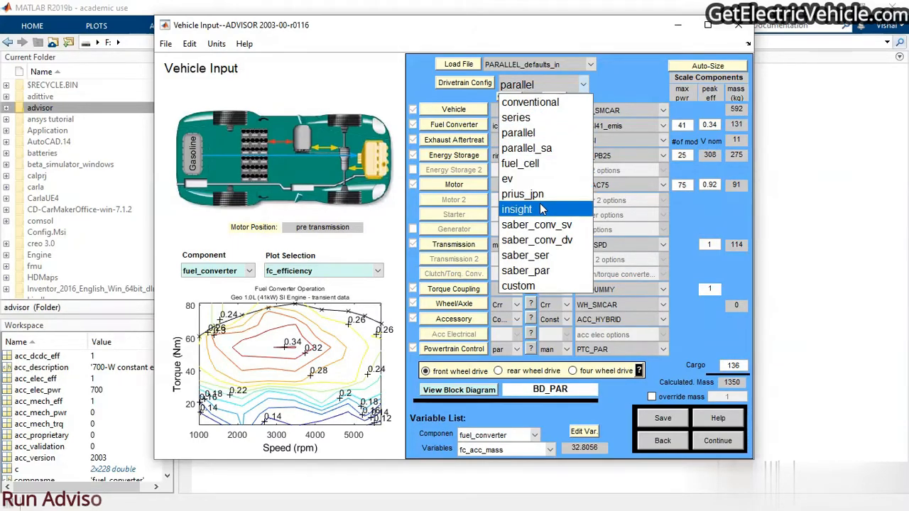
{"action": "left_click", "coordinate": [551, 105]}
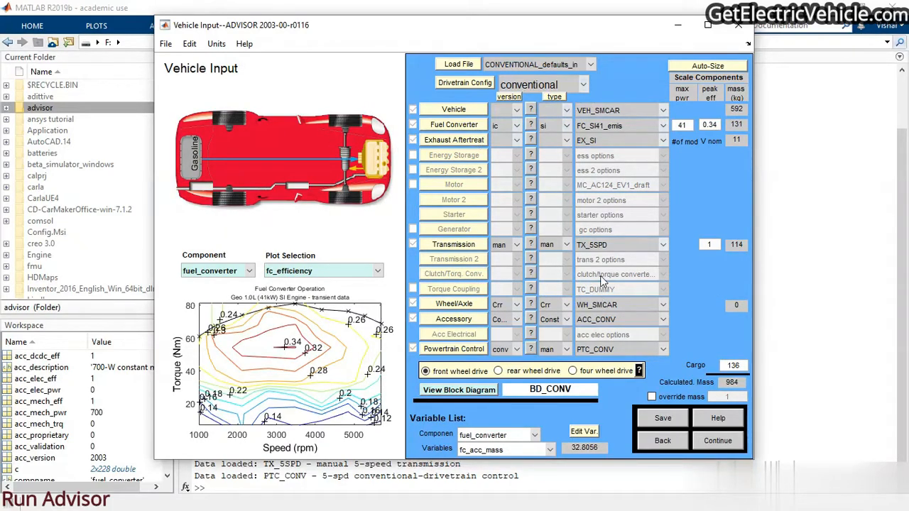
Step: Set the drivetrain configuration to ev and view the available vehicle models
{"action": "left_click", "coordinate": [582, 85]}
{"action": "left_click", "coordinate": [564, 179]}
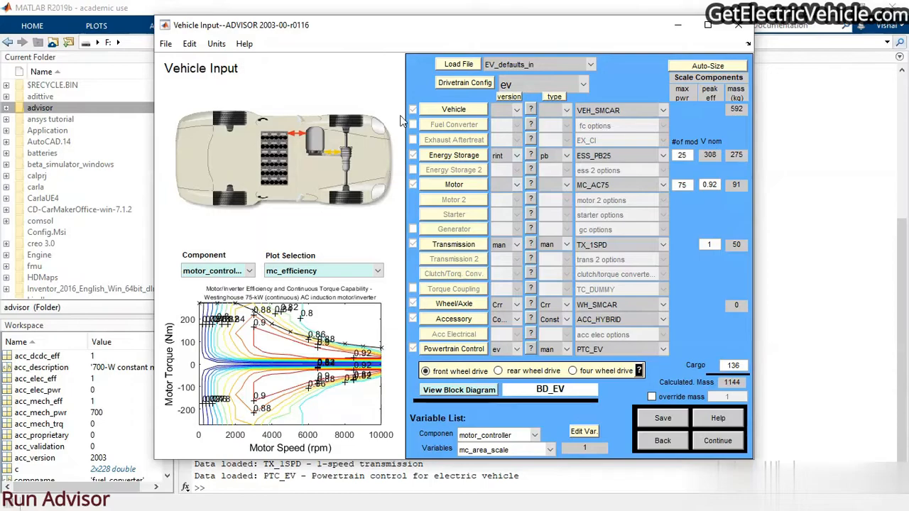
{"action": "left_click", "coordinate": [661, 112]}
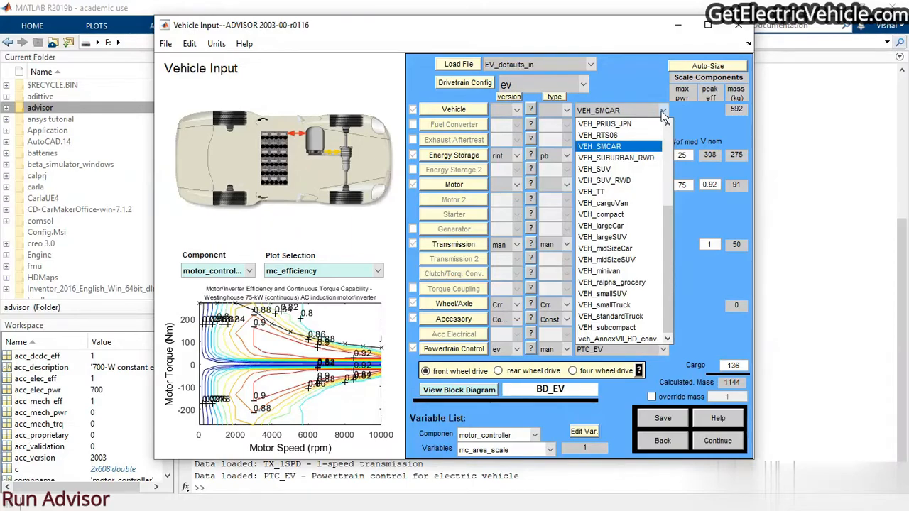
{"action": "left_click", "coordinate": [662, 110]}
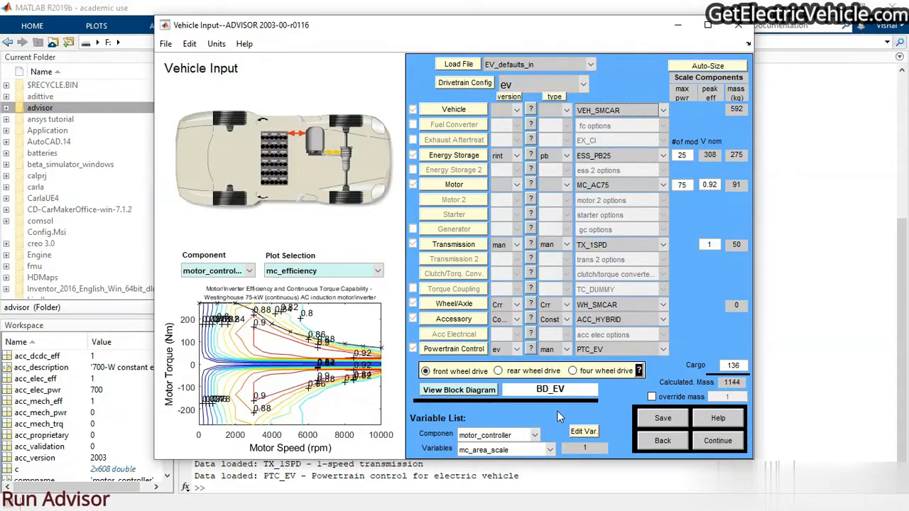
Step: In the variable list, inspect veh_CD of the vehicle component in the variable editor and select veh_mass
{"action": "left_click", "coordinate": [536, 435]}
{"action": "left_click", "coordinate": [510, 400]}
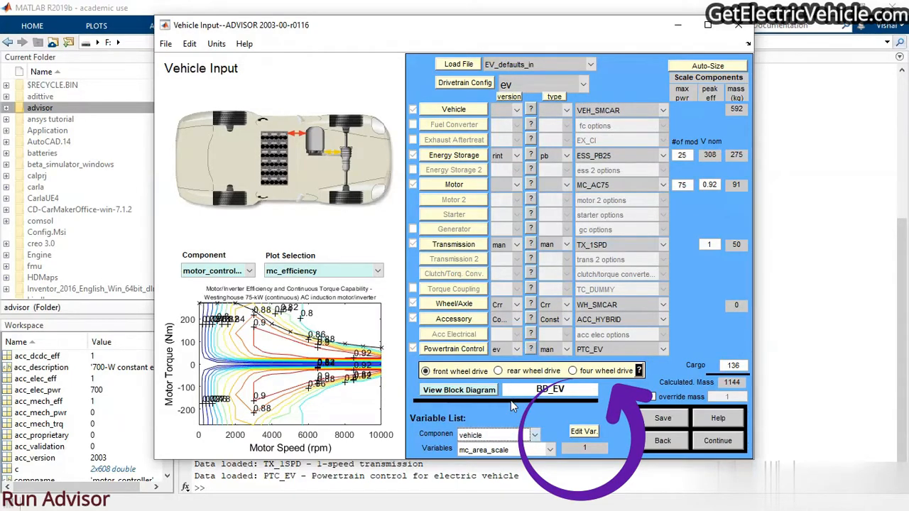
{"action": "left_click", "coordinate": [585, 432]}
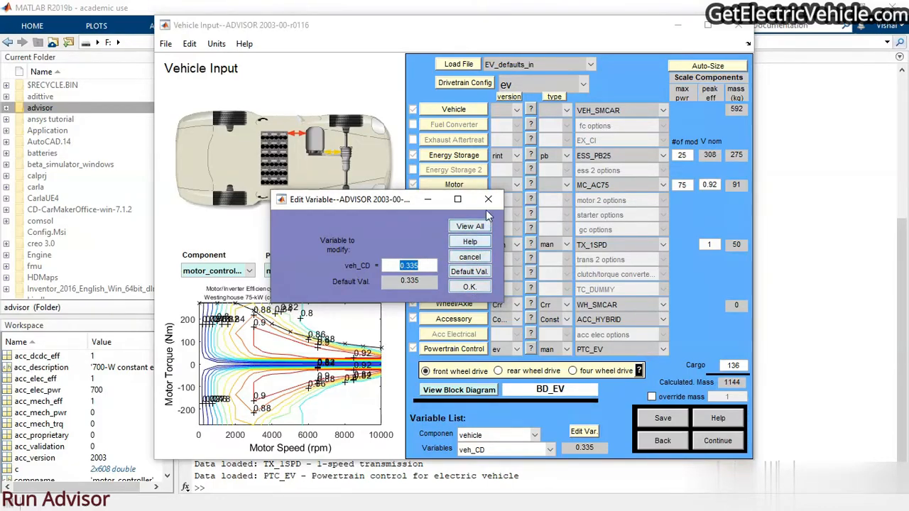
{"action": "left_click", "coordinate": [473, 287]}
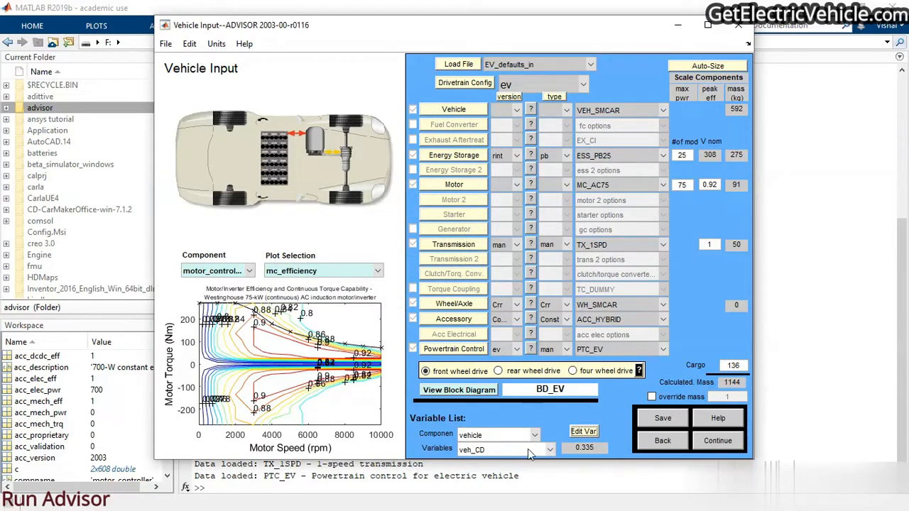
{"action": "left_click", "coordinate": [551, 451]}
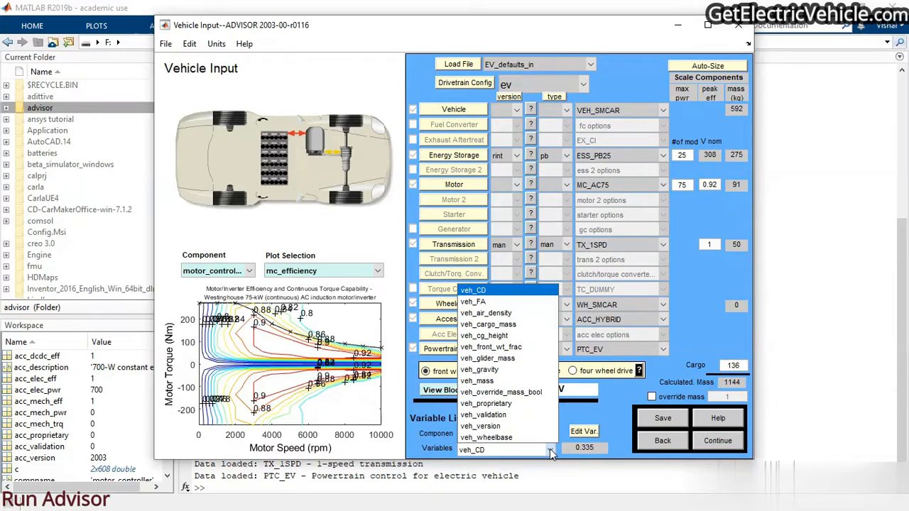
{"action": "left_click", "coordinate": [529, 382]}
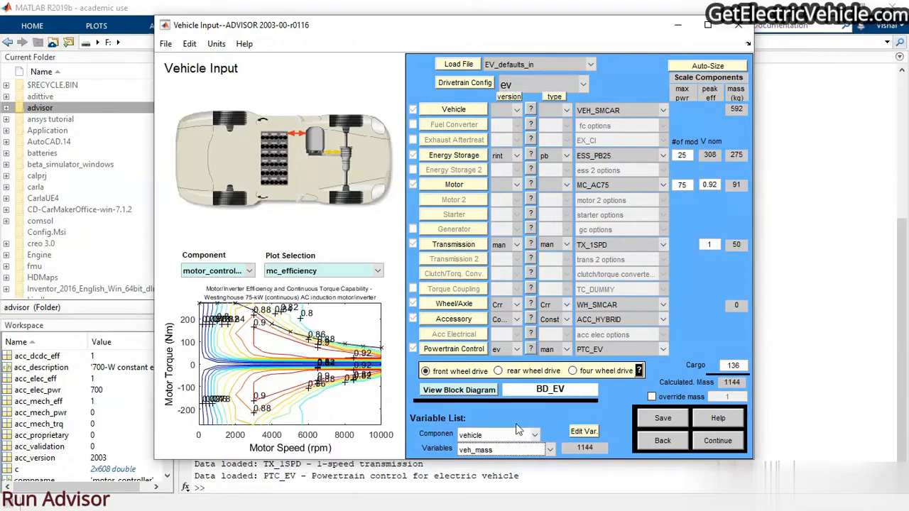
Step: Try rear wheel drive for the vehicle and switch back to front wheel drive
{"action": "left_click", "coordinate": [499, 372]}
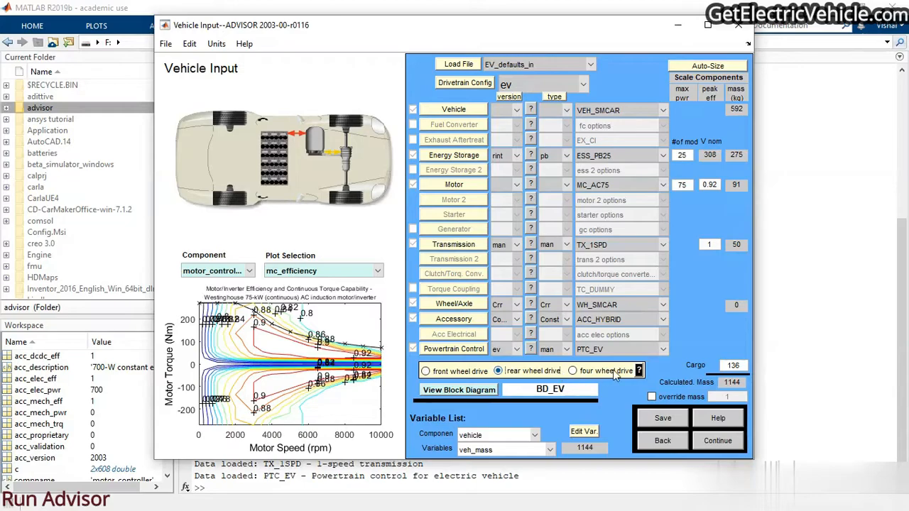
{"action": "left_click", "coordinate": [426, 372]}
Step: View the energy storage version options and examine the component versions and types in the ADVISOR help page
{"action": "left_click", "coordinate": [518, 157]}
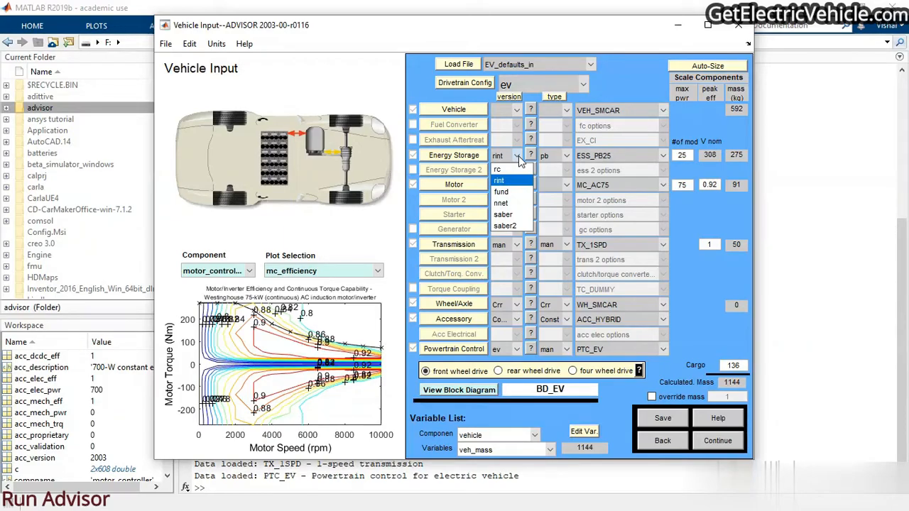
{"action": "left_click", "coordinate": [520, 161]}
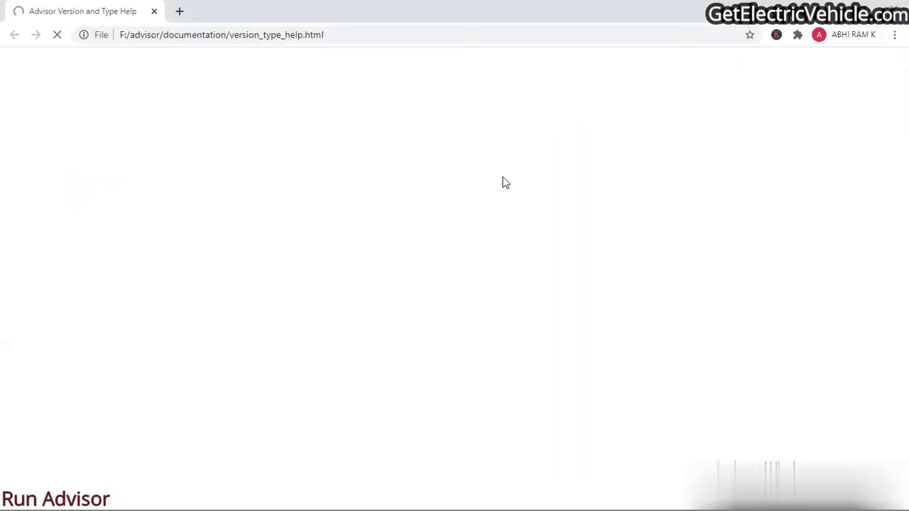
{"action": "scroll", "coordinate": [377, 323], "scroll_direction": "down", "scroll_amount": 3}
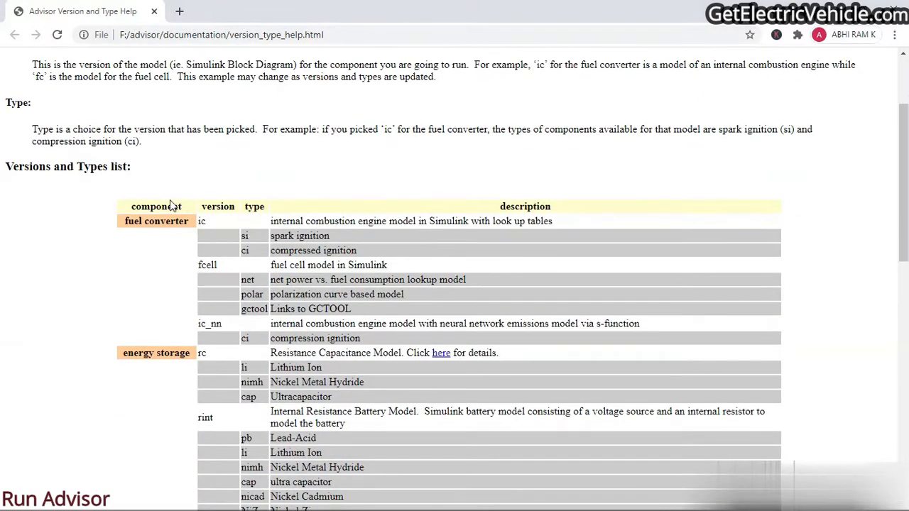
{"action": "scroll", "coordinate": [286, 219], "scroll_direction": "down", "scroll_amount": 4}
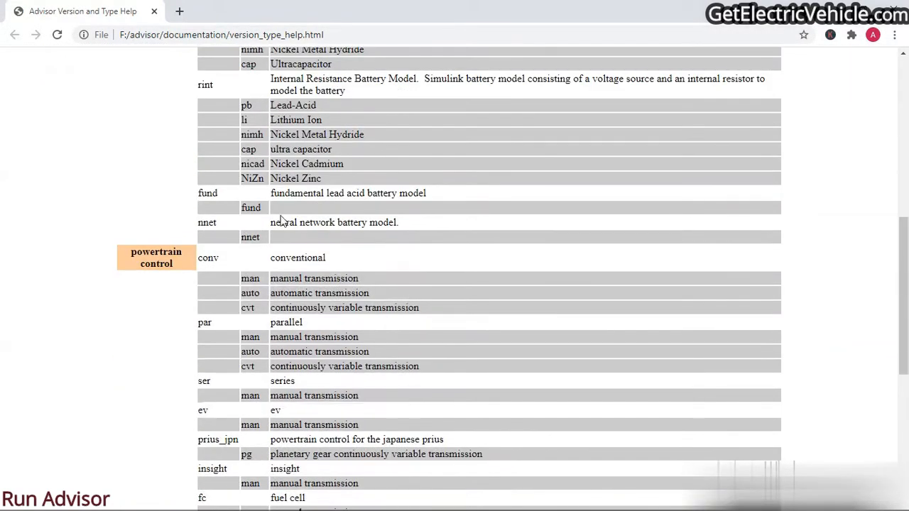
Step: Examine the powertrain control, transmission, wheel and accessory versions and types listed in the help page
{"action": "scroll", "coordinate": [207, 295], "scroll_direction": "down", "scroll_amount": 5}
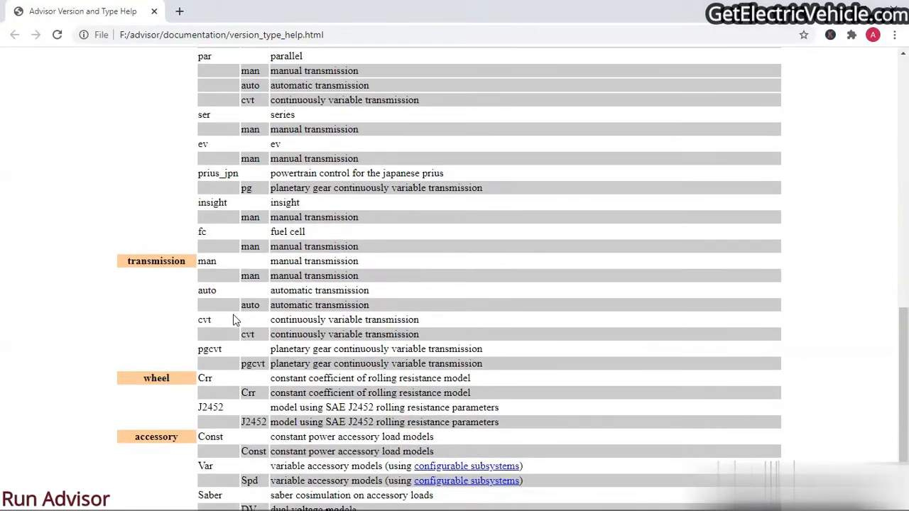
{"action": "scroll", "coordinate": [217, 305], "scroll_direction": "up", "scroll_amount": 15}
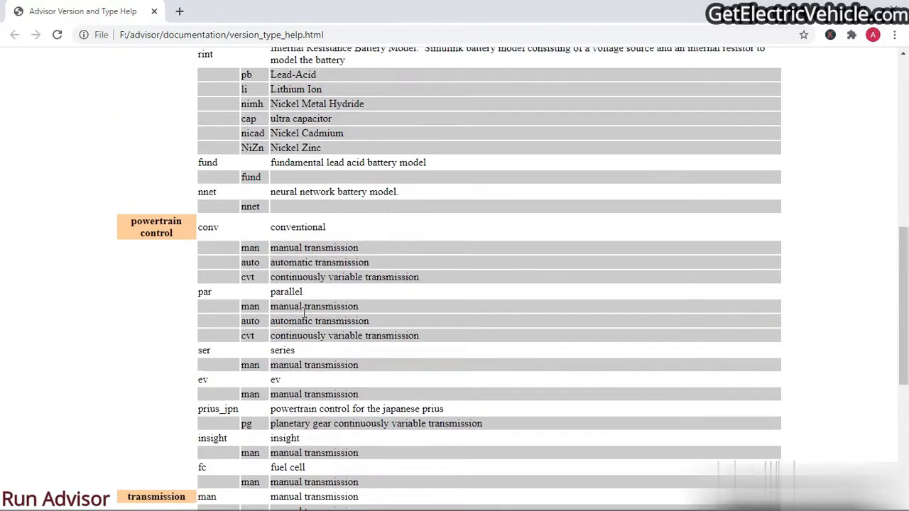
{"action": "scroll", "coordinate": [304, 315], "scroll_direction": "up", "scroll_amount": 1}
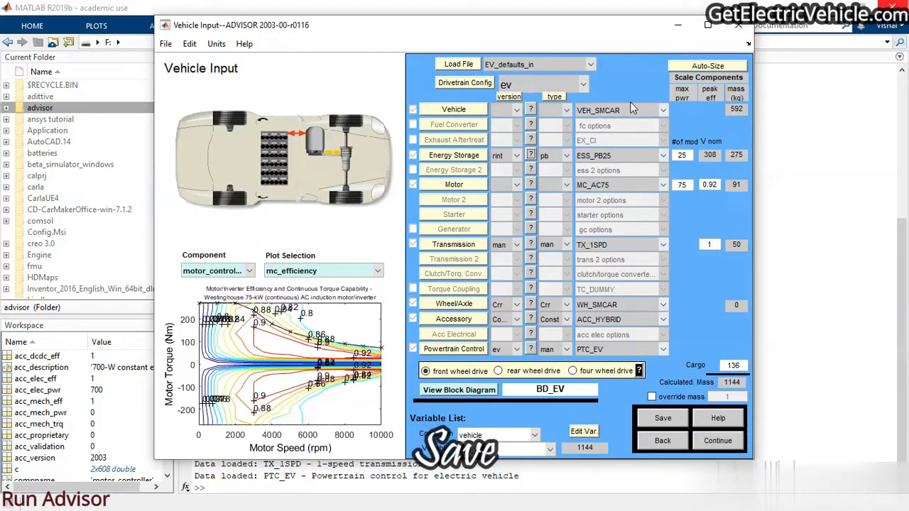
Step: Browse the saved_vehicles folder in the vehicle input's save dialog and close it without saving
{"action": "left_click", "coordinate": [662, 419]}
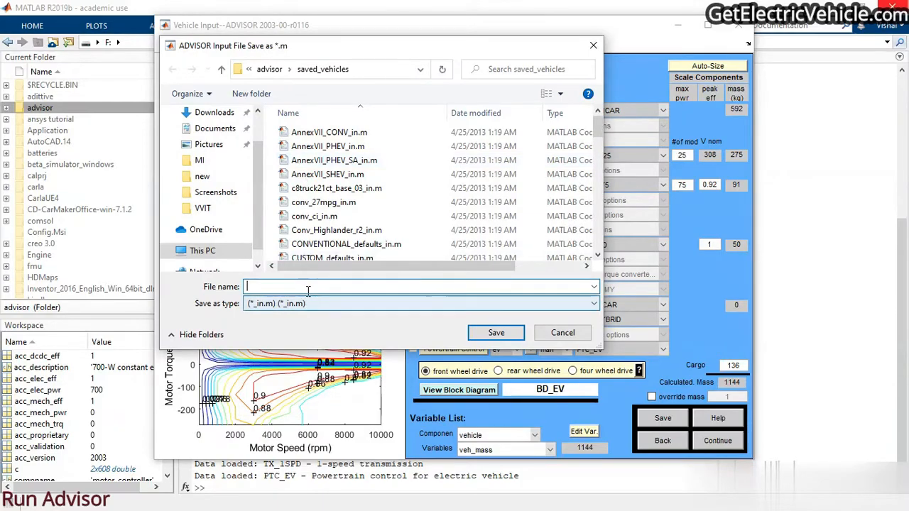
{"action": "scroll", "coordinate": [363, 199], "scroll_direction": "down", "scroll_amount": 8}
{"action": "scroll", "coordinate": [364, 196], "scroll_direction": "up", "scroll_amount": 8}
{"action": "scroll", "coordinate": [365, 197], "scroll_direction": "down", "scroll_amount": 15}
{"action": "scroll", "coordinate": [369, 199], "scroll_direction": "up", "scroll_amount": 8}
{"action": "scroll", "coordinate": [370, 199], "scroll_direction": "up", "scroll_amount": 5}
{"action": "left_click", "coordinate": [563, 333]}
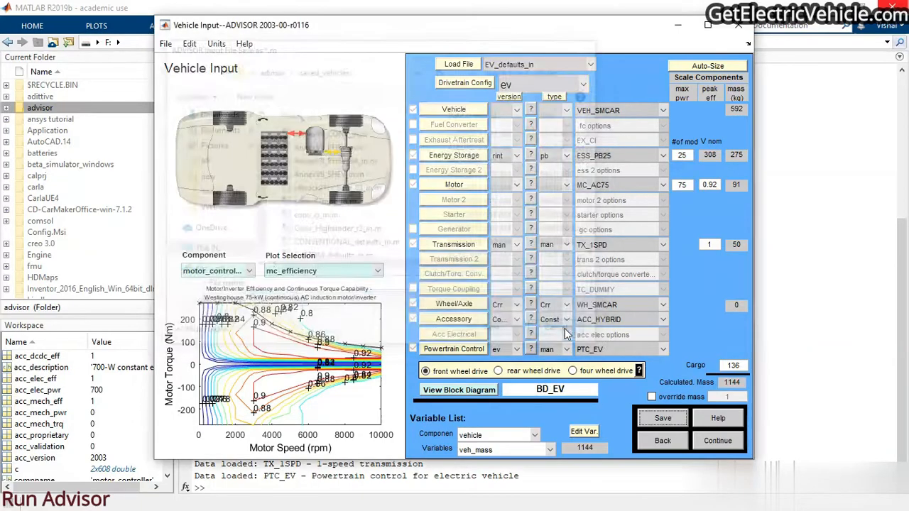
Step: Continue from the vehicle input to the simulation parameters and set the drive cycle to CYC_US06
{"action": "left_click", "coordinate": [710, 439]}
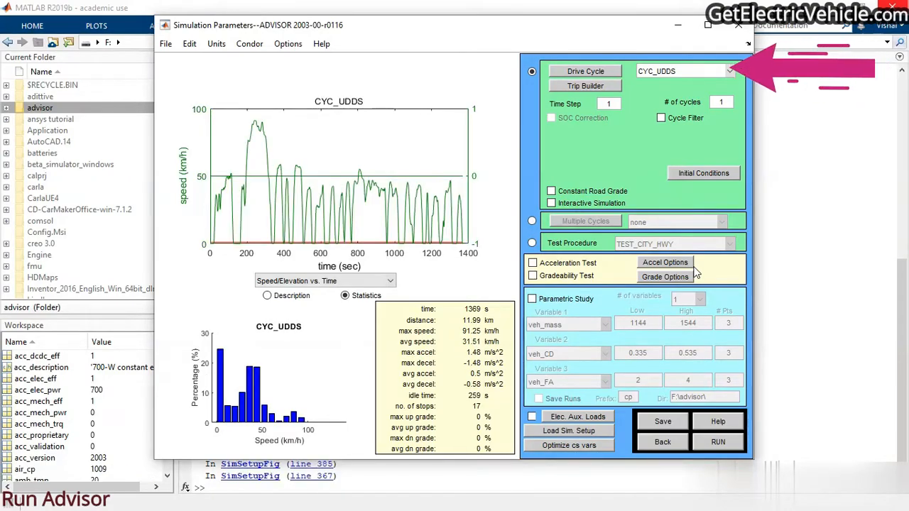
{"action": "left_click", "coordinate": [736, 74]}
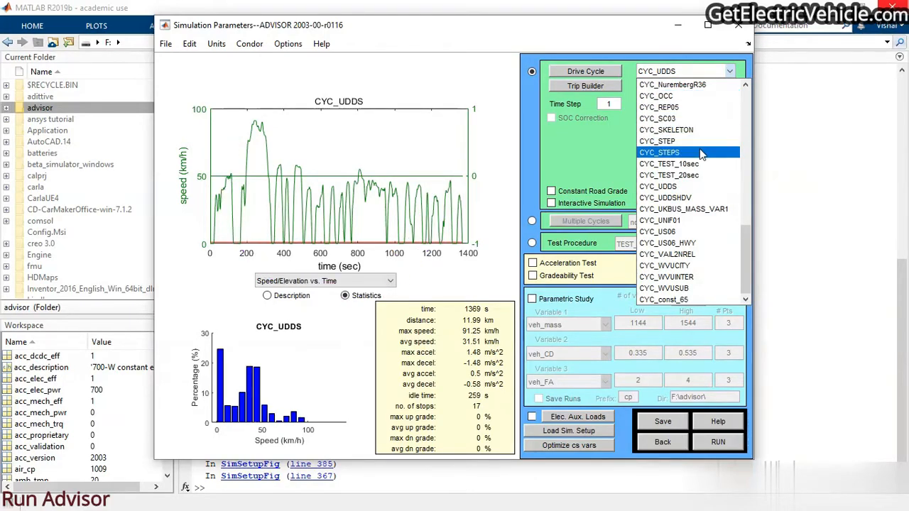
{"action": "left_click", "coordinate": [702, 233]}
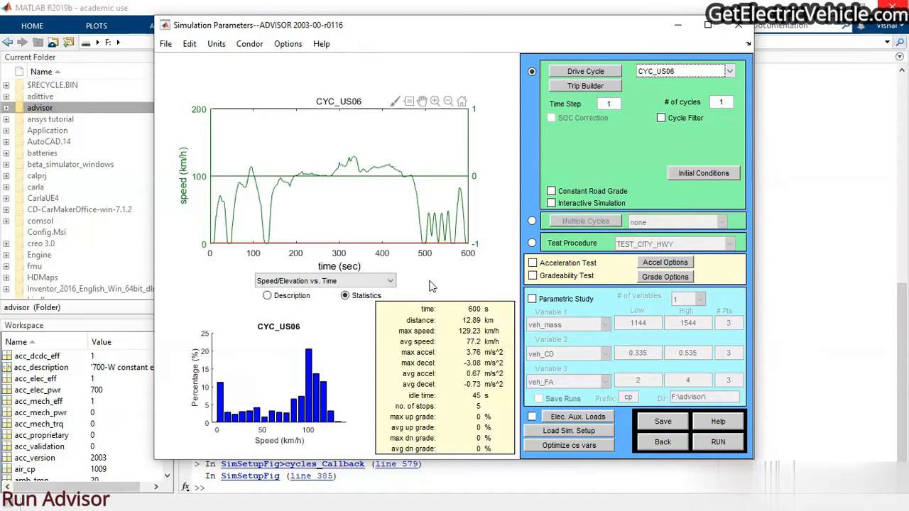
Step: Review the cycle's Speed/Grade plots against time and distance and its description, returning to Speed/Elevation vs. Time and the statistics
{"action": "left_click", "coordinate": [394, 281]}
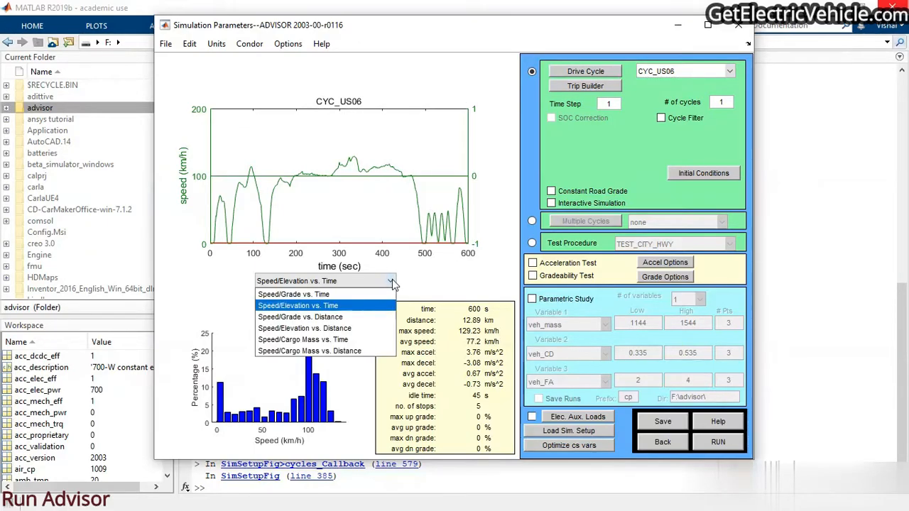
{"action": "left_click", "coordinate": [377, 296]}
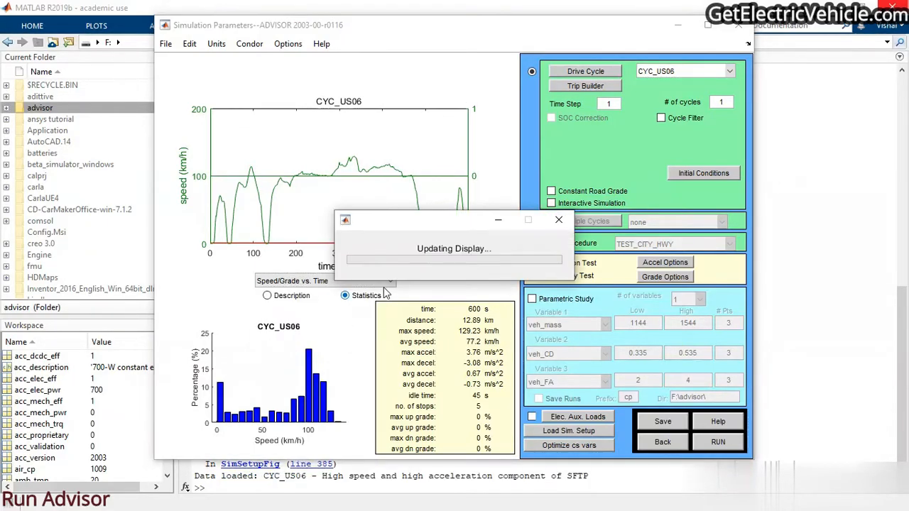
{"action": "left_click", "coordinate": [390, 281]}
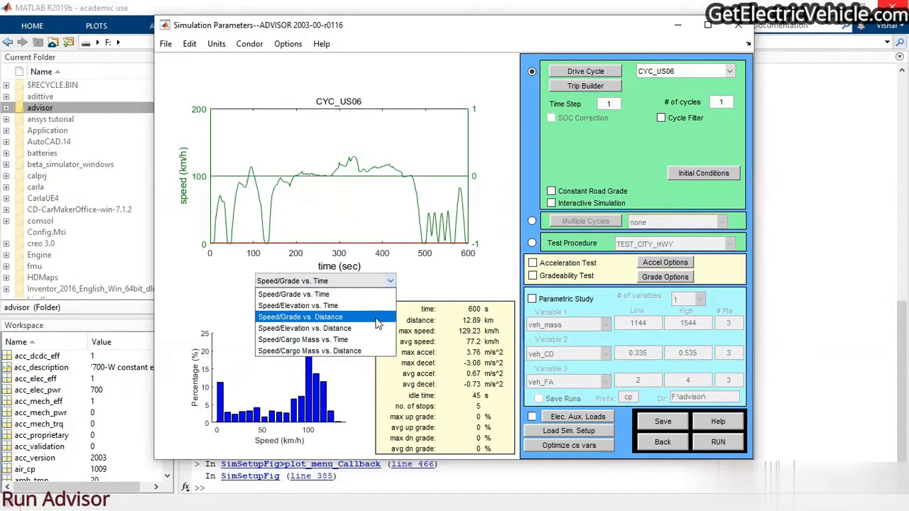
{"action": "left_click", "coordinate": [378, 314]}
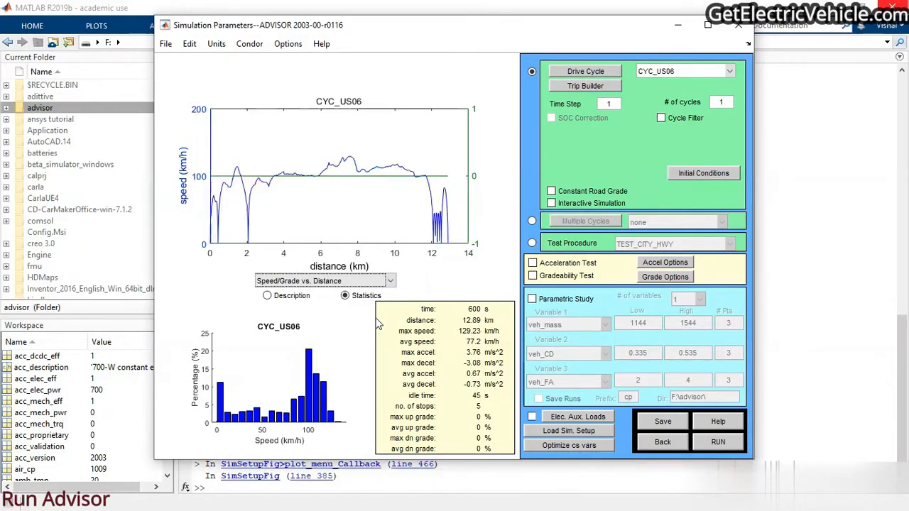
{"action": "left_click", "coordinate": [391, 284]}
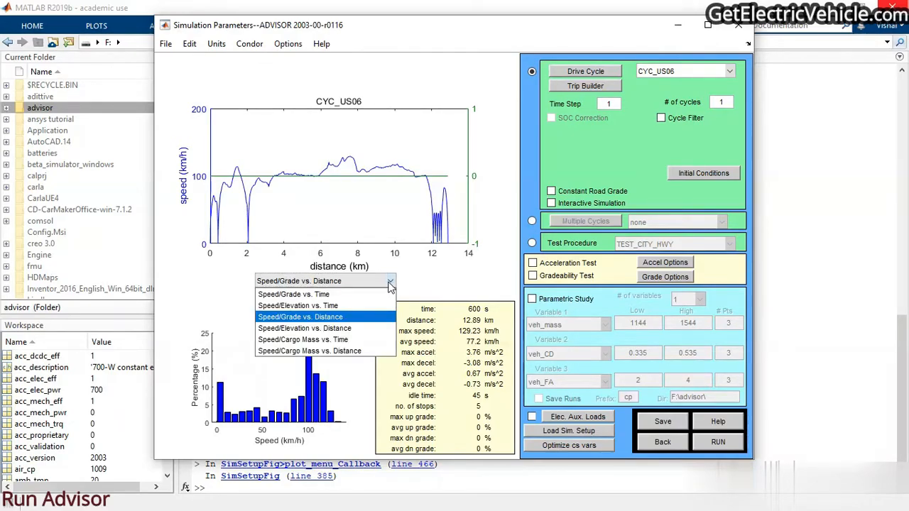
{"action": "left_click", "coordinate": [384, 305]}
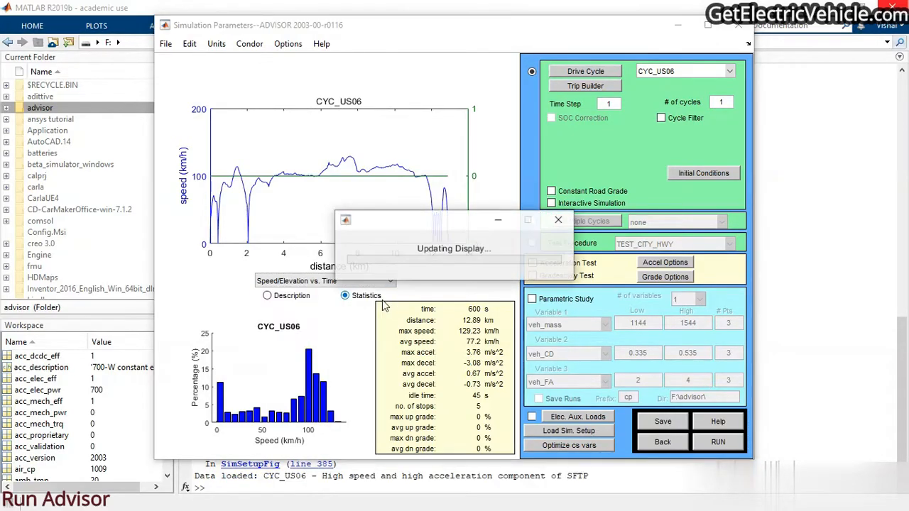
{"action": "left_click", "coordinate": [295, 299]}
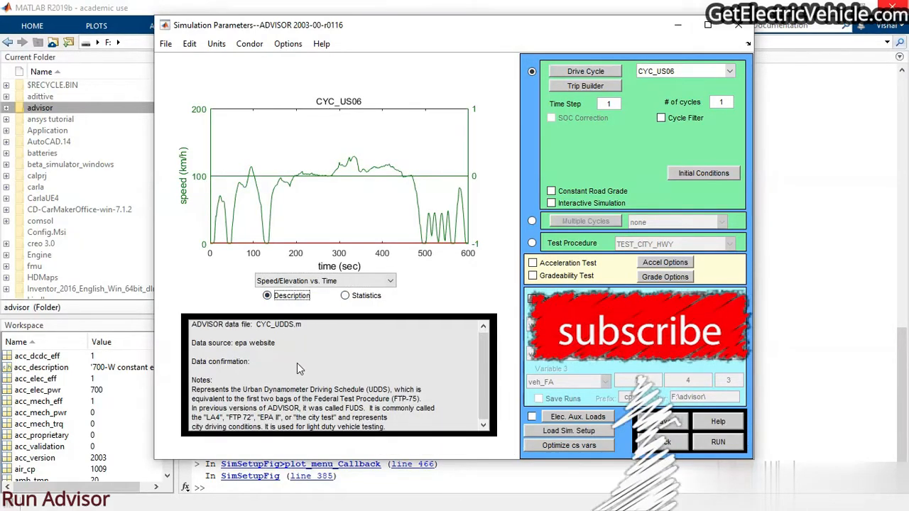
{"action": "left_click", "coordinate": [353, 297]}
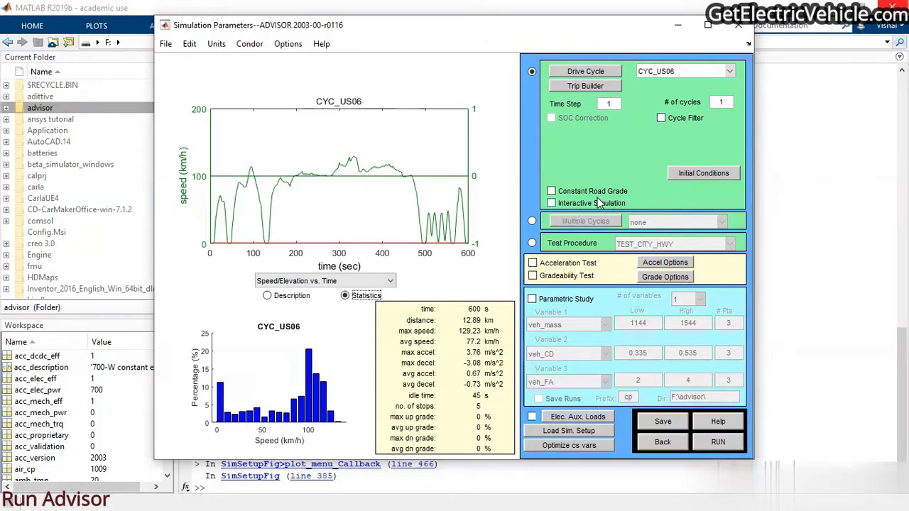
Step: Try a constant road grade of 1.5 % on the drive cycle and turn it off again
{"action": "left_click", "coordinate": [552, 192]}
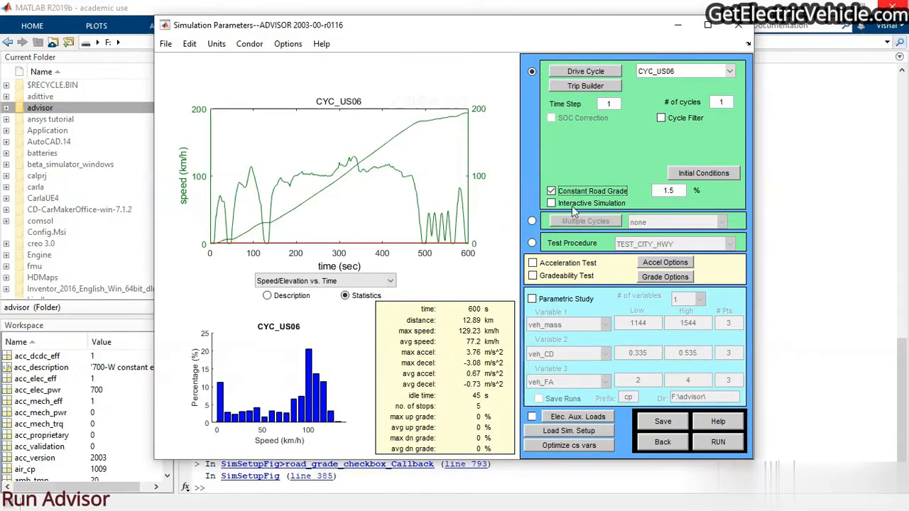
{"action": "left_click", "coordinate": [552, 192]}
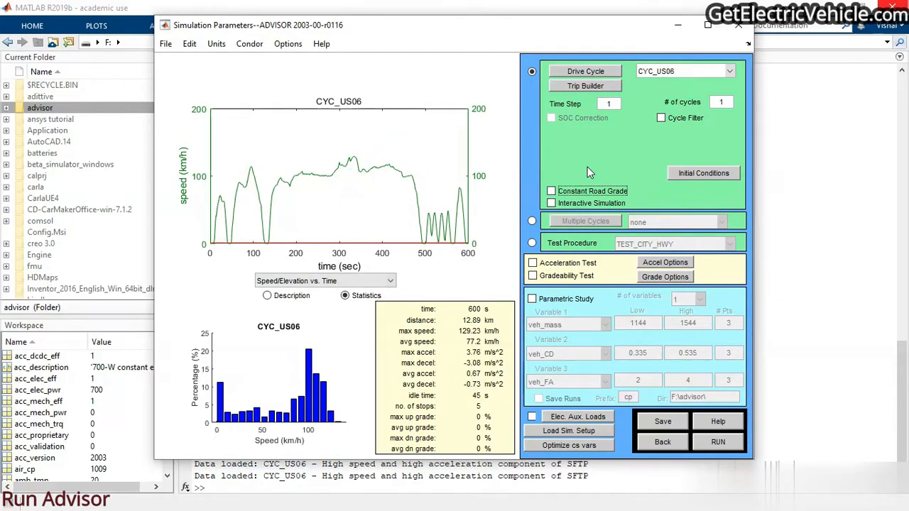
Step: Open the Trip Builder and choose CYC_COAST as the first cycle of the trip
{"action": "left_click", "coordinate": [586, 85]}
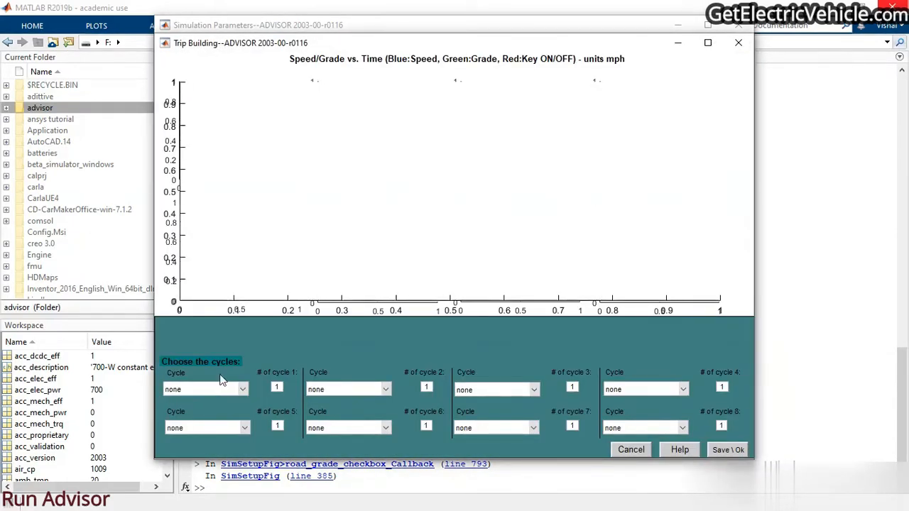
{"action": "left_click", "coordinate": [242, 390]}
{"action": "left_click", "coordinate": [216, 314]}
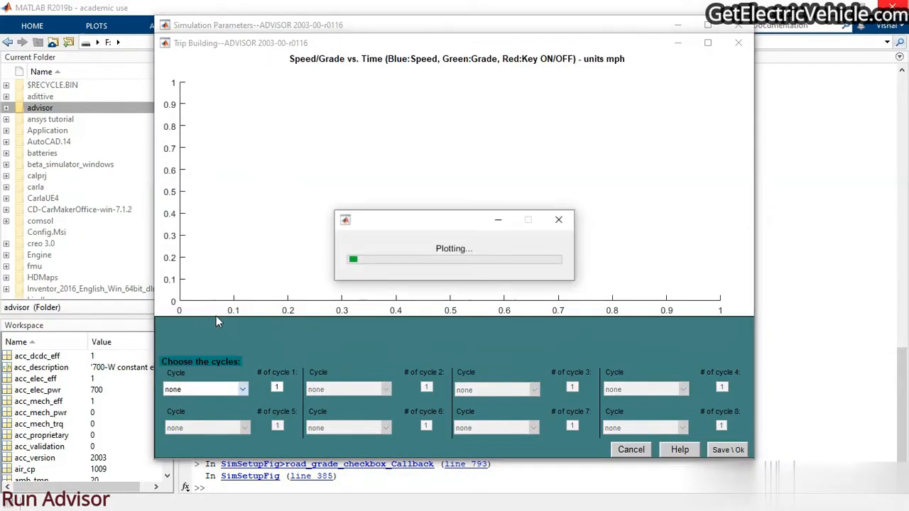
{"action": "left_click", "coordinate": [242, 390]}
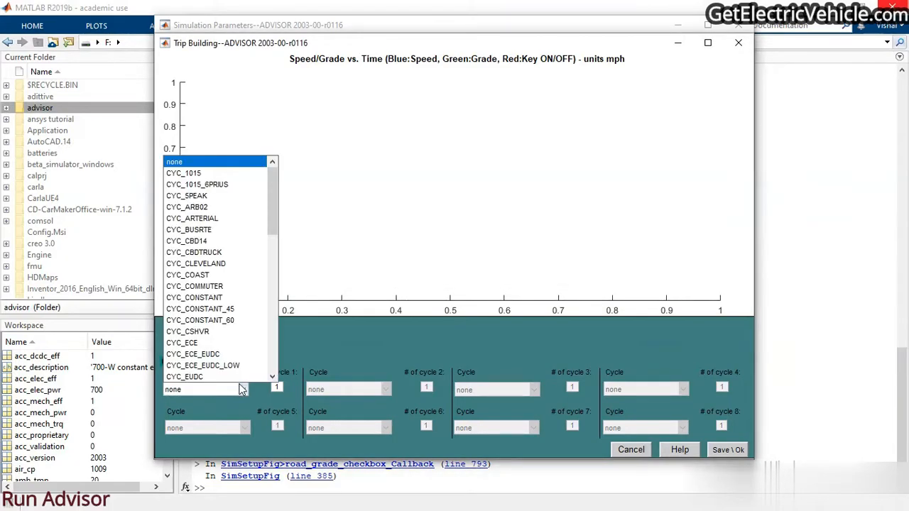
{"action": "left_click", "coordinate": [225, 275]}
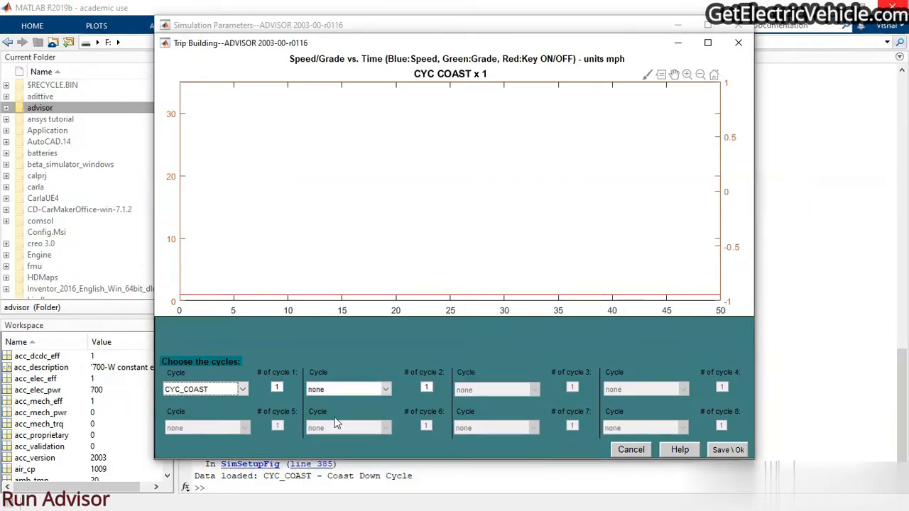
Step: Try CYC_L60MPH as the second and CYC_UDDS as the third trip cycle, and cancel the trip
{"action": "left_click", "coordinate": [387, 389]}
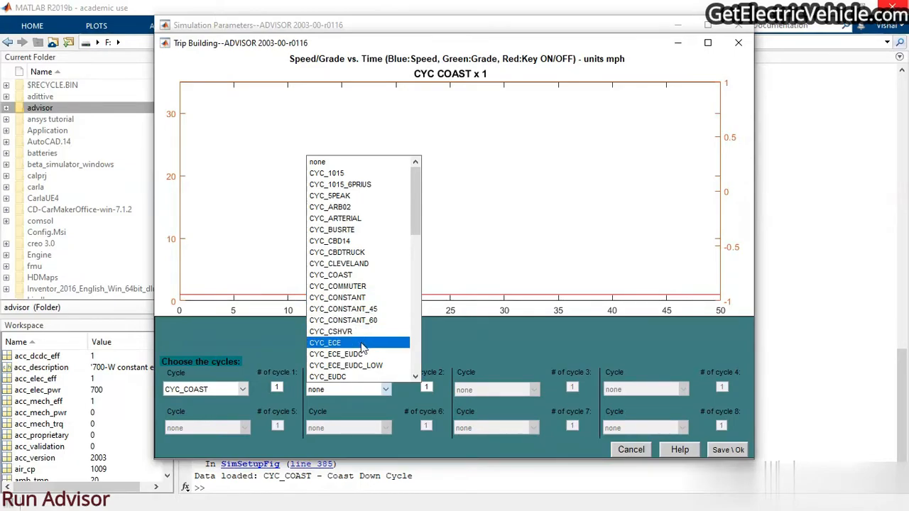
{"action": "scroll", "coordinate": [362, 345], "scroll_direction": "down", "scroll_amount": 6}
{"action": "left_click", "coordinate": [359, 299]}
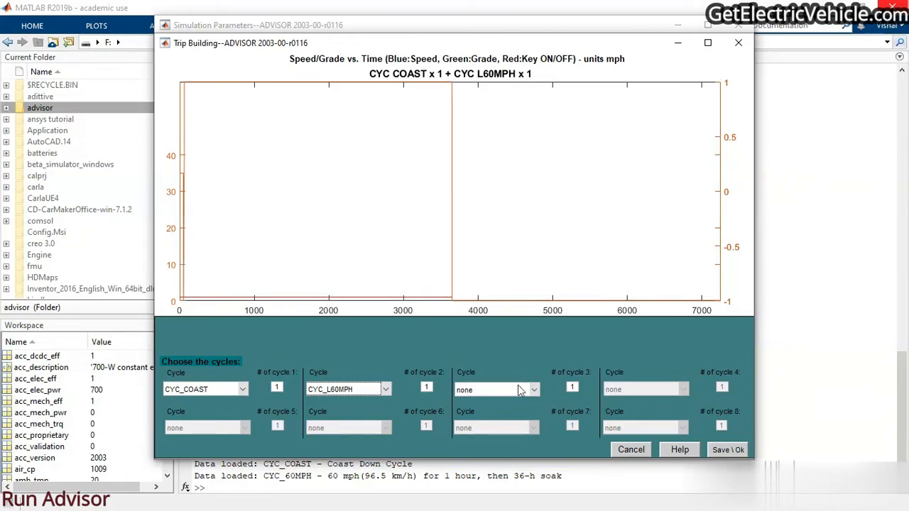
{"action": "left_click", "coordinate": [534, 391]}
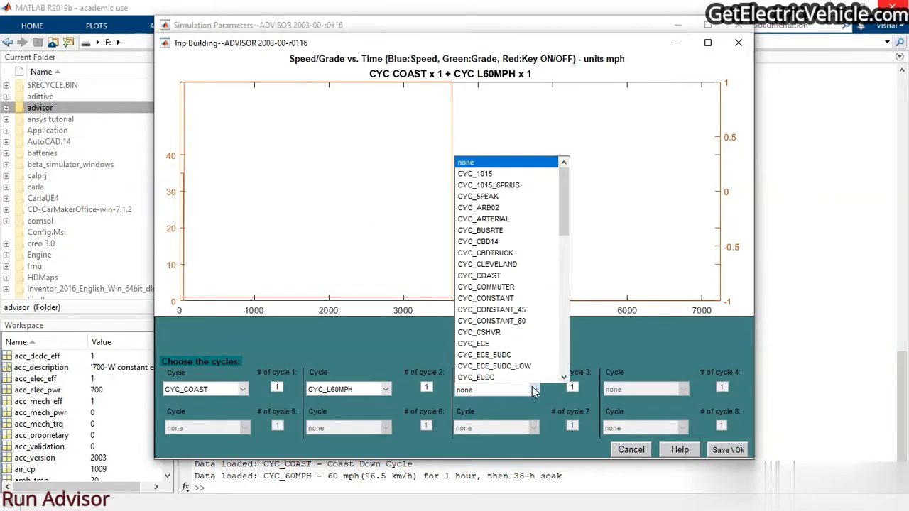
{"action": "scroll", "coordinate": [527, 358], "scroll_direction": "down", "scroll_amount": 5}
{"action": "scroll", "coordinate": [527, 358], "scroll_direction": "down", "scroll_amount": 5}
{"action": "left_click", "coordinate": [524, 344]}
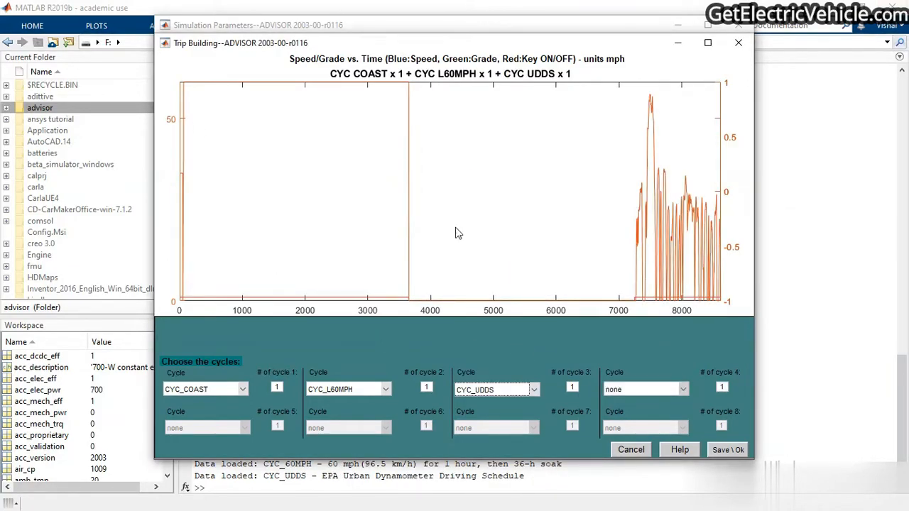
{"action": "left_click", "coordinate": [631, 450]}
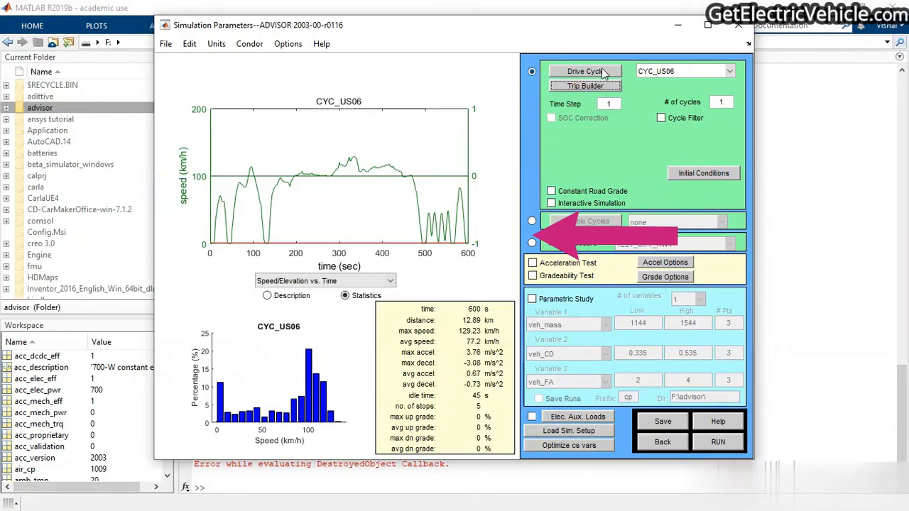
Step: Try the acceleration test, view its advanced options without changing them, and disable the test again
{"action": "left_click", "coordinate": [534, 264]}
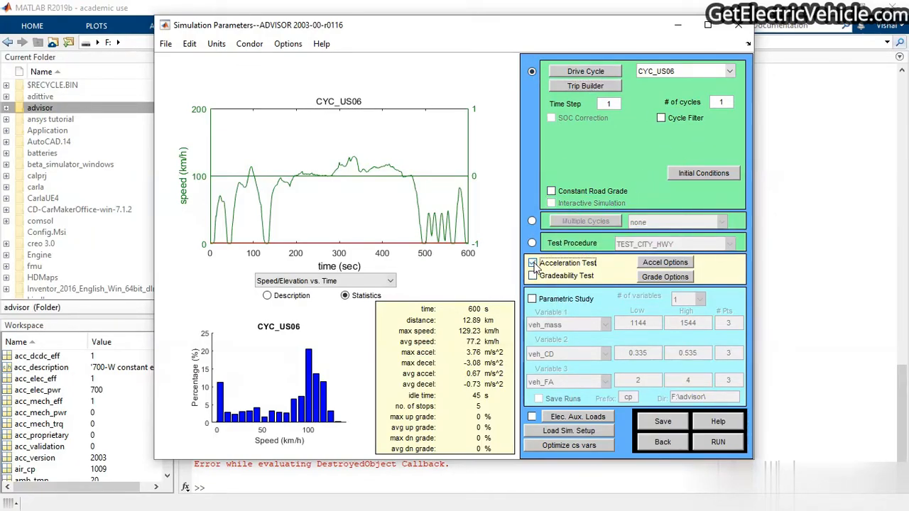
{"action": "left_click", "coordinate": [667, 264]}
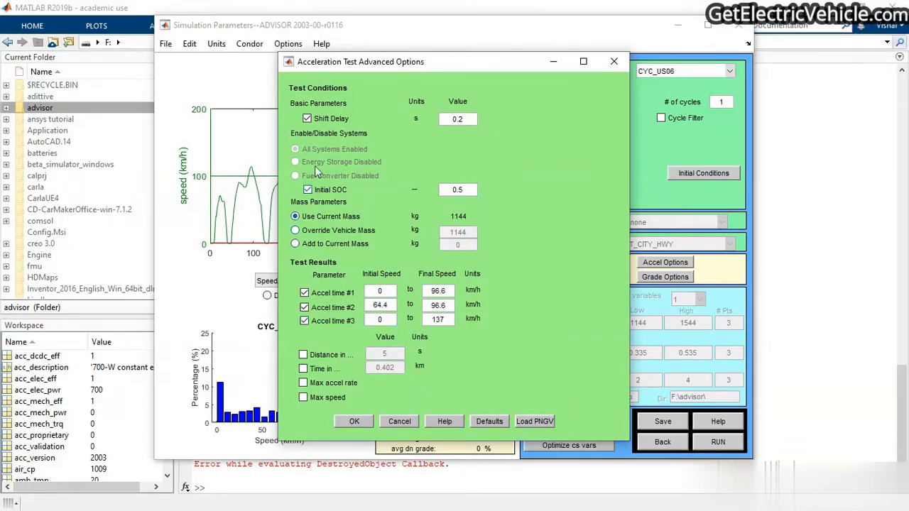
{"action": "left_click", "coordinate": [412, 422]}
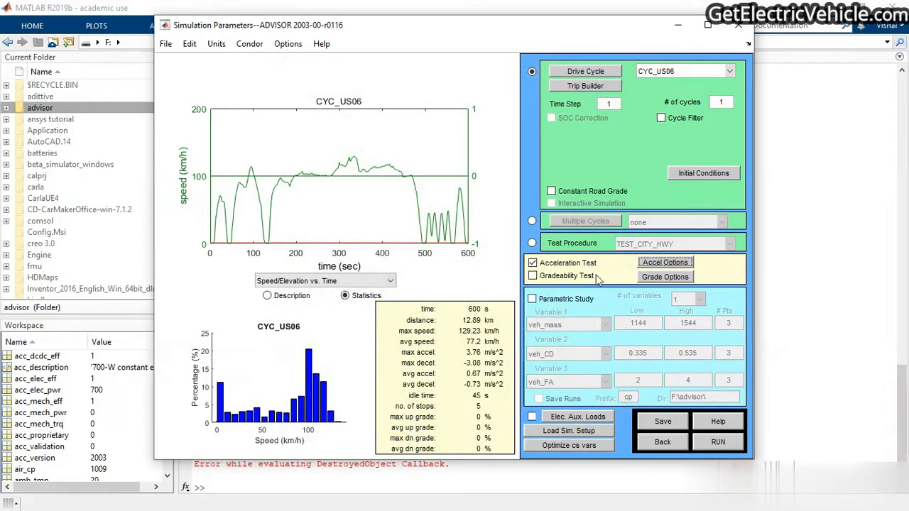
{"action": "left_click", "coordinate": [533, 264]}
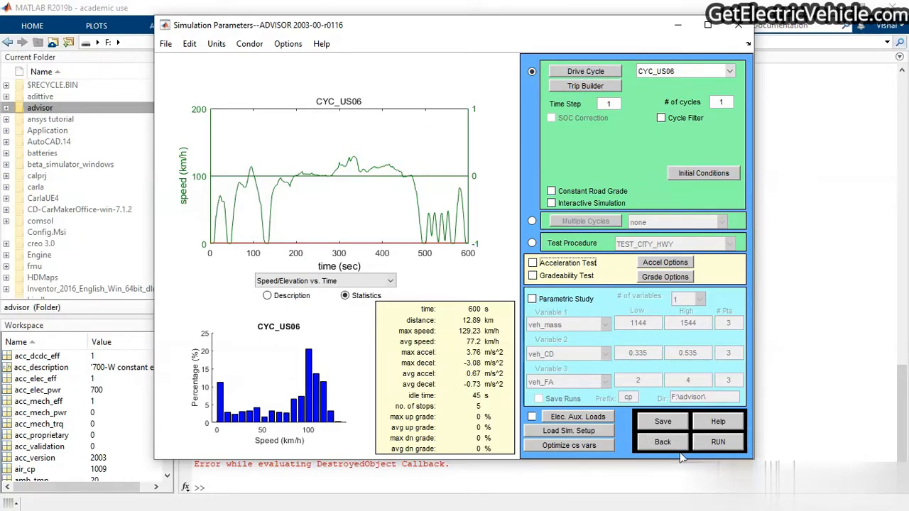
Step: Run the electric vehicle simulation over the selected drive cycle
{"action": "left_click", "coordinate": [701, 444]}
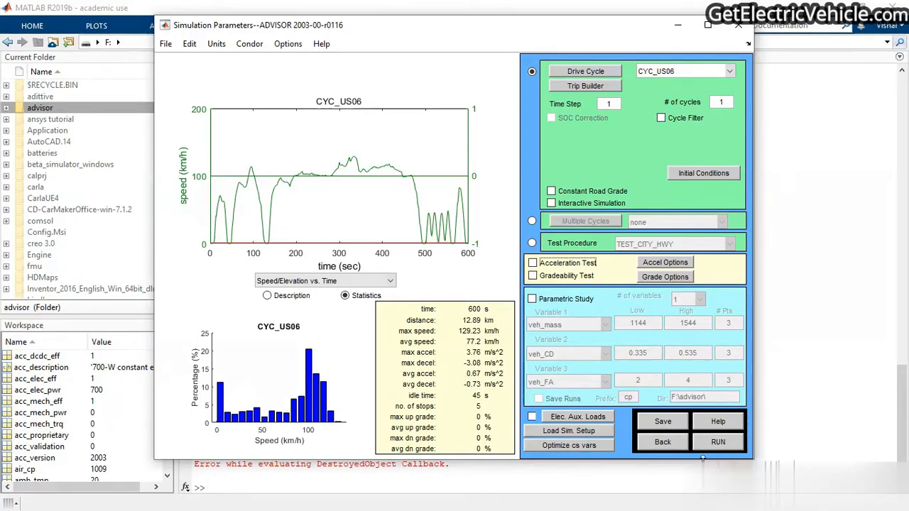
{"action": "left_click", "coordinate": [736, 447]}
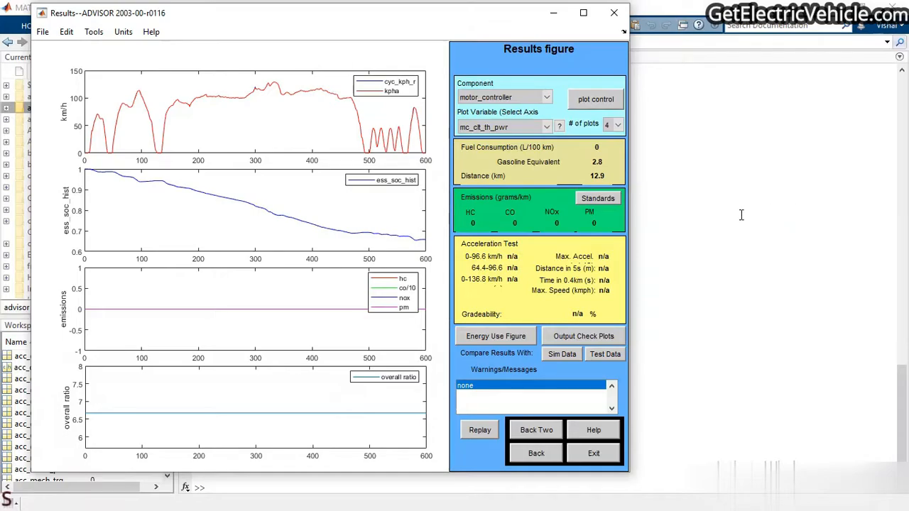
Step: Plot the vehicle component's veh_force_a variable in the fourth plot of the results figure
{"action": "left_click", "coordinate": [511, 97]}
{"action": "left_click", "coordinate": [519, 160]}
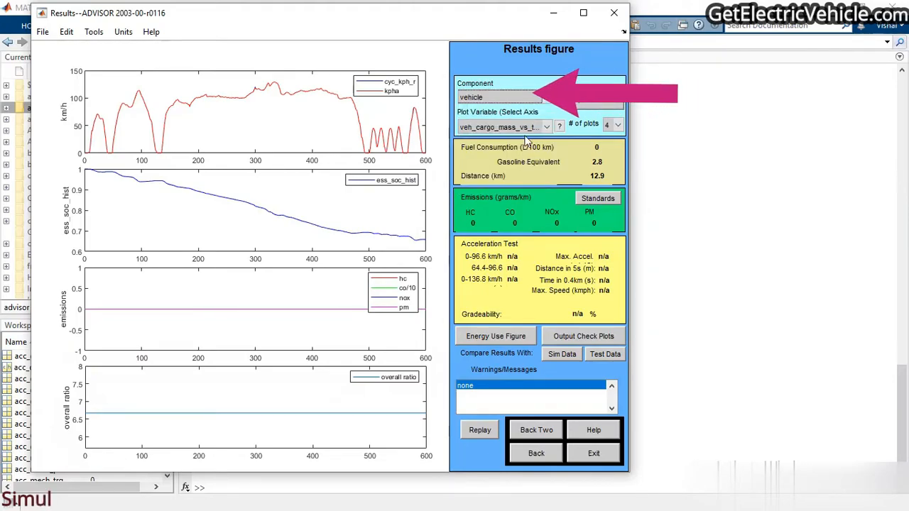
{"action": "left_click", "coordinate": [548, 128]}
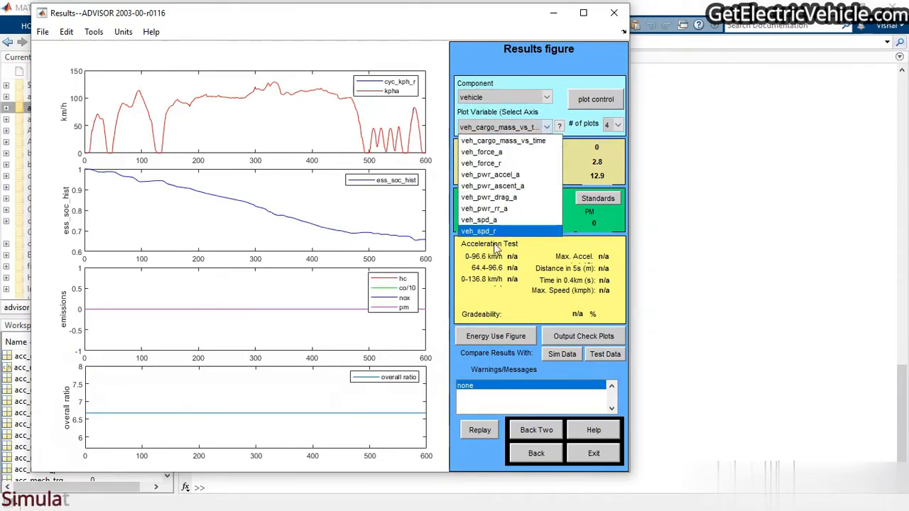
{"action": "left_click", "coordinate": [520, 153]}
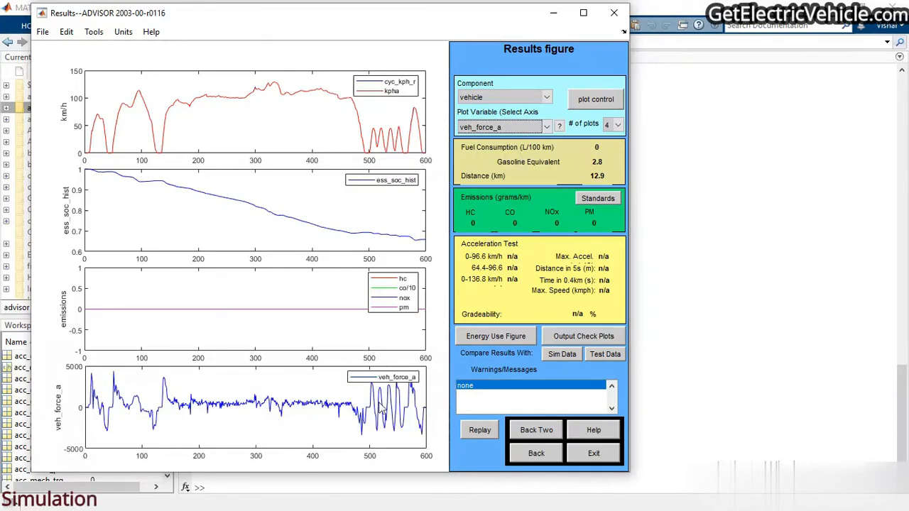
{"action": "left_click", "coordinate": [547, 126]}
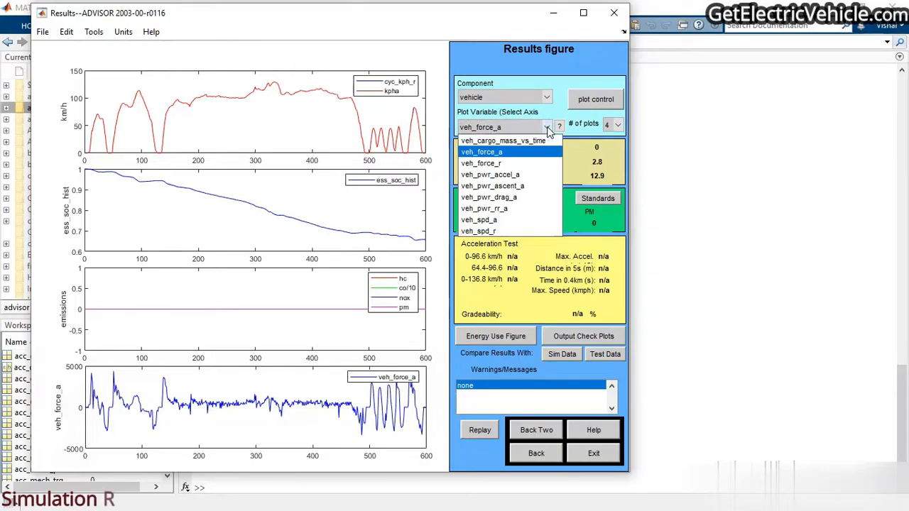
{"action": "left_click", "coordinate": [547, 127]}
Step: Look through the choices for the number of plots and the plot control options without changing them
{"action": "left_click", "coordinate": [618, 125]}
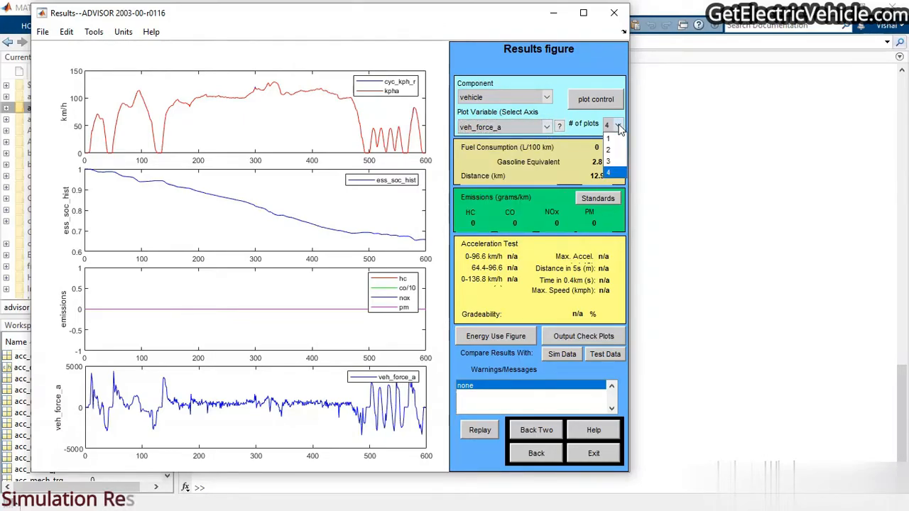
{"action": "left_click", "coordinate": [584, 141]}
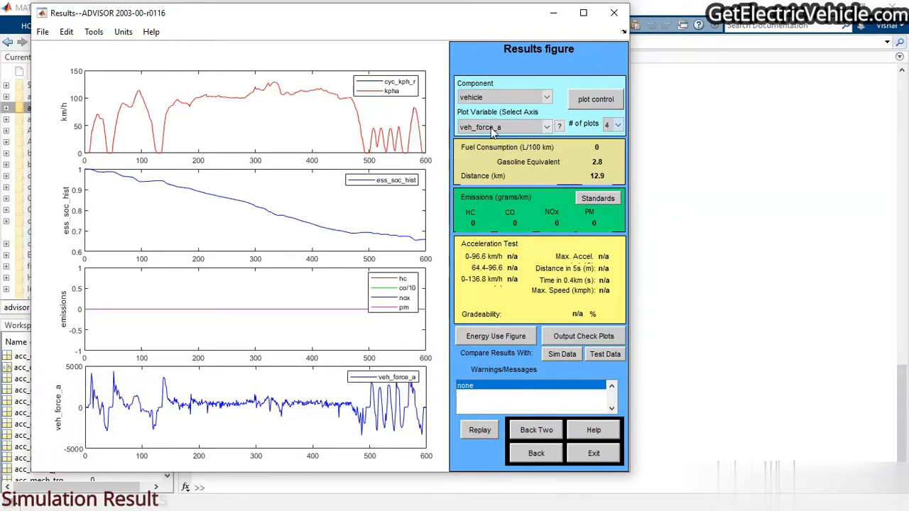
{"action": "left_click", "coordinate": [601, 101]}
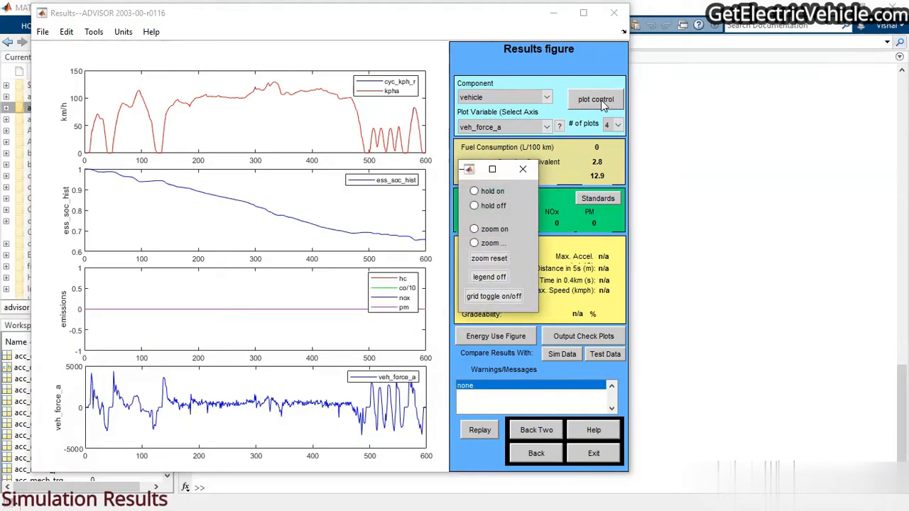
{"action": "left_click", "coordinate": [527, 170]}
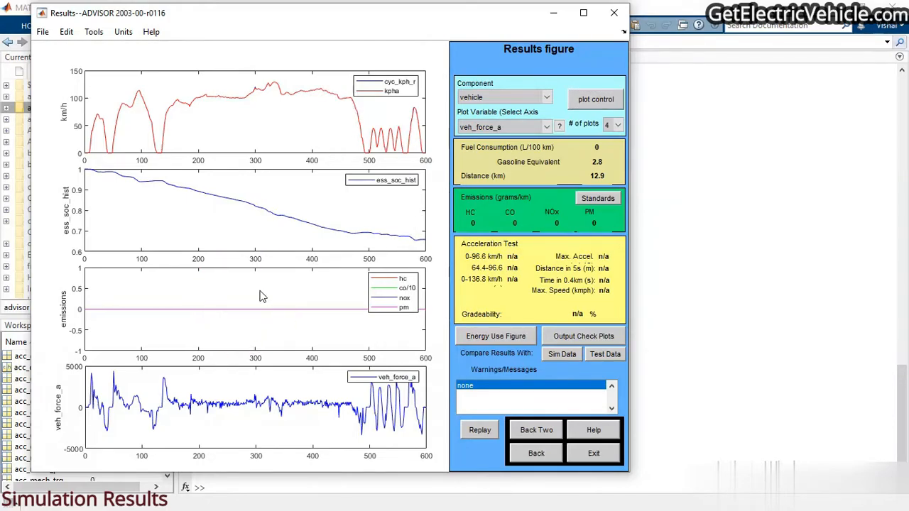
Step: Plot the energy_storage component's ess_current variable in the third plot of the results figure
{"action": "left_click", "coordinate": [547, 127]}
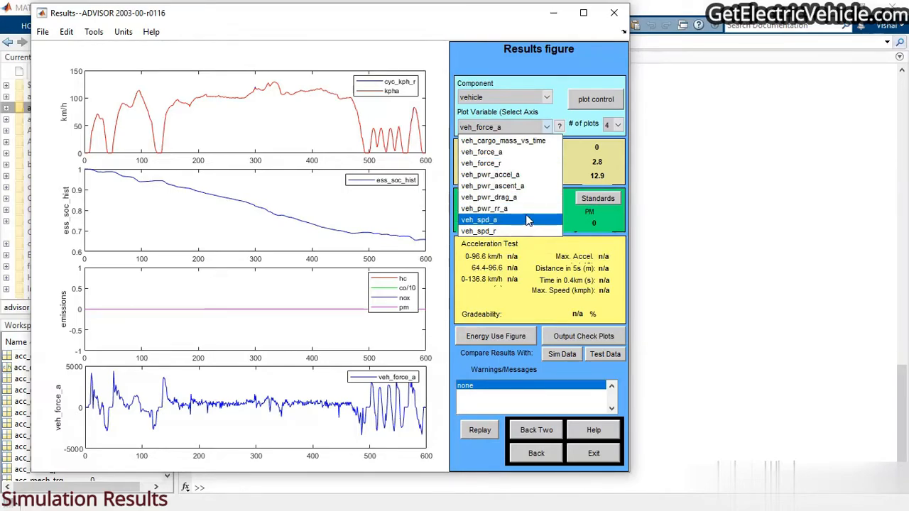
{"action": "left_click", "coordinate": [546, 98]}
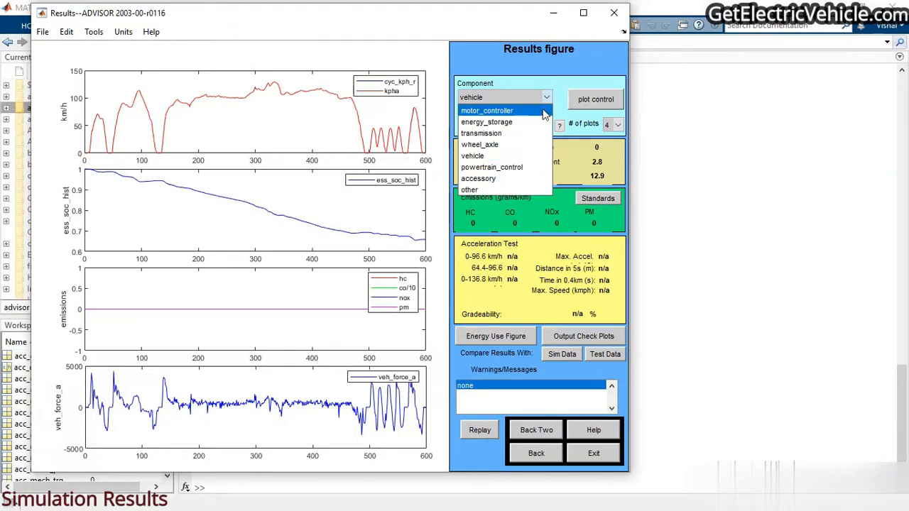
{"action": "left_click", "coordinate": [544, 122]}
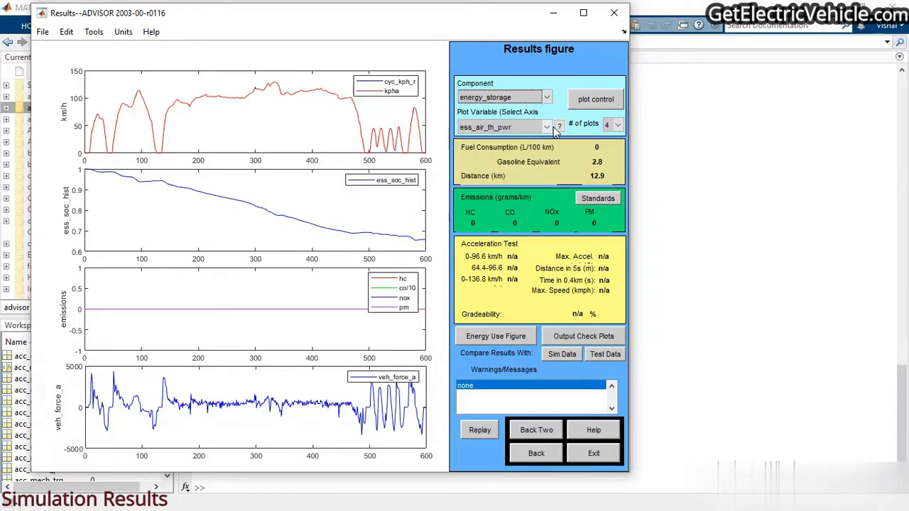
{"action": "left_click", "coordinate": [547, 127]}
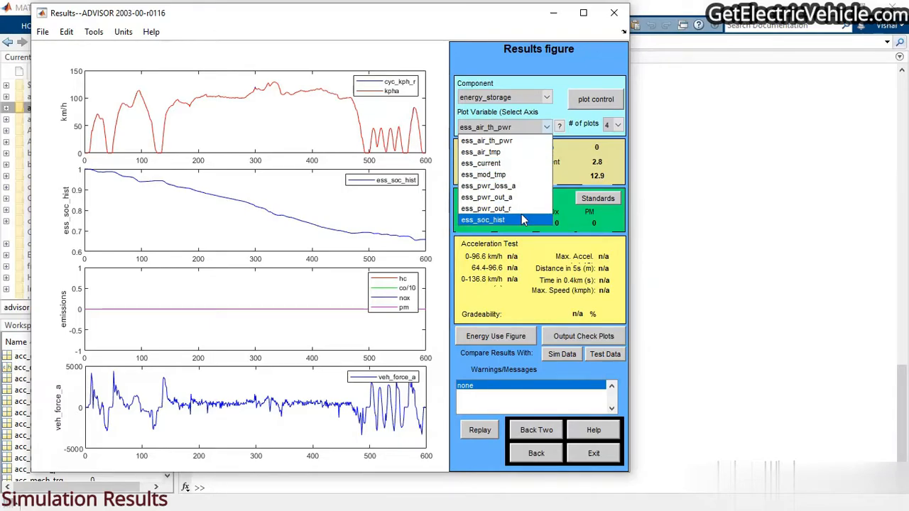
{"action": "left_click", "coordinate": [526, 164]}
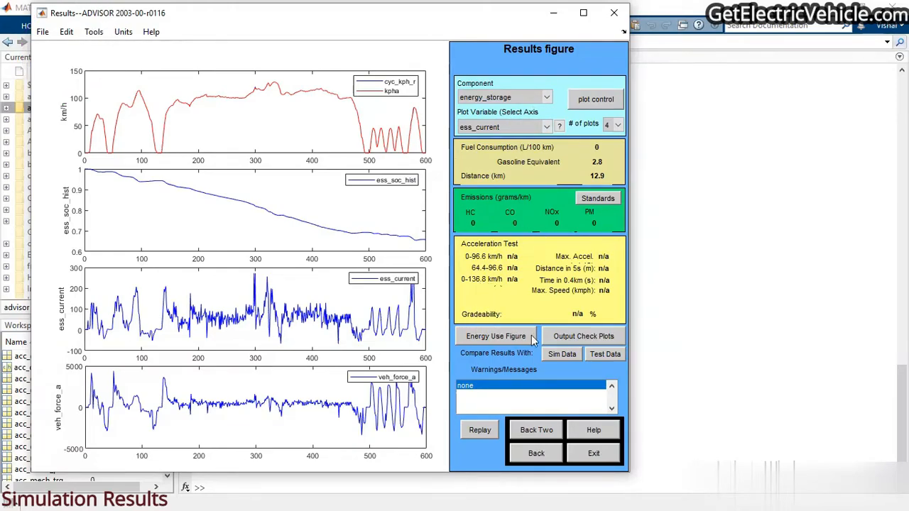
Step: Review the results figure's file, edit, units and help commands without choosing any of them
{"action": "left_click", "coordinate": [43, 32]}
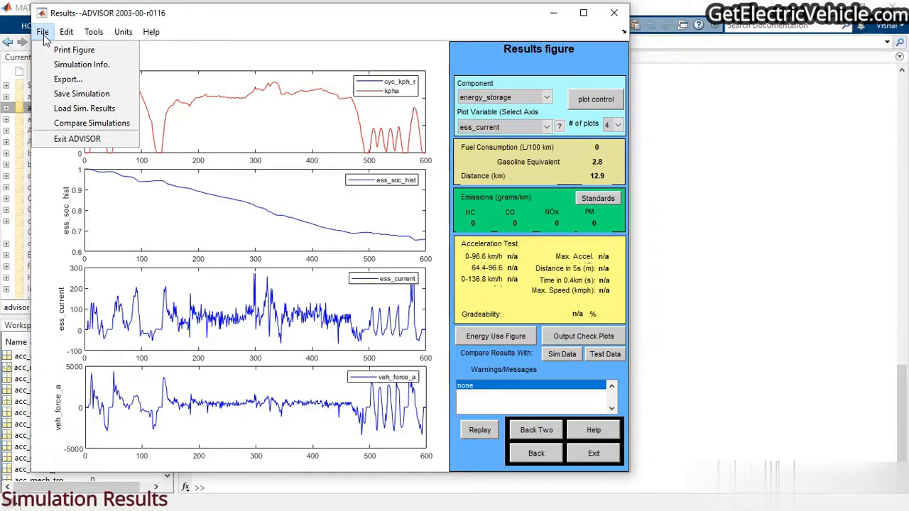
{"action": "mouse_move", "coordinate": [68, 35]}
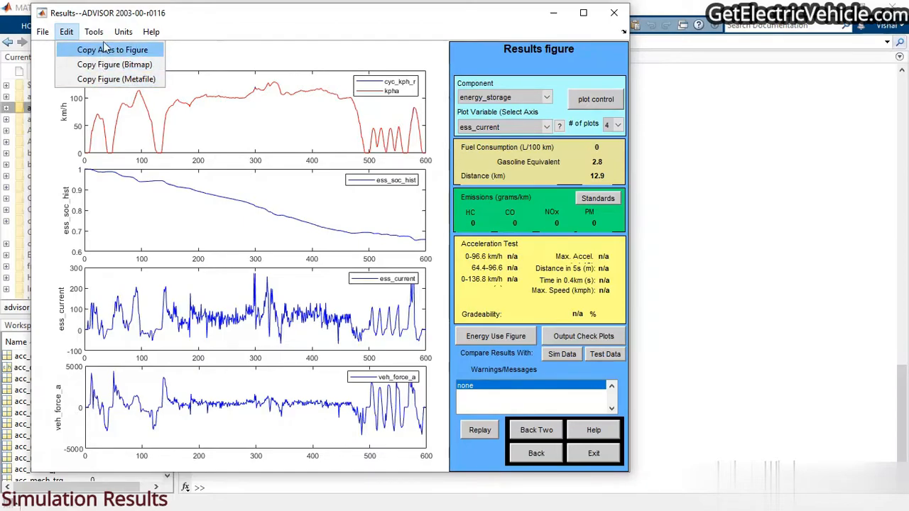
{"action": "mouse_move", "coordinate": [122, 32]}
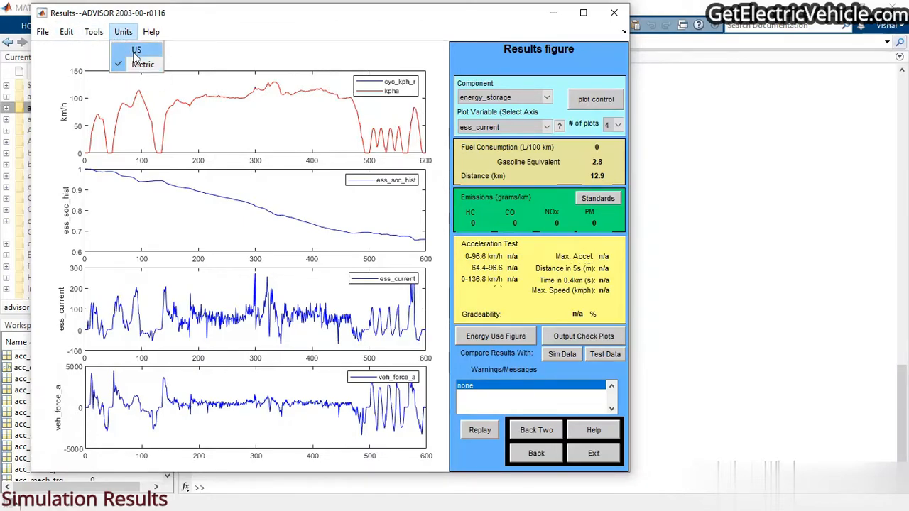
{"action": "mouse_move", "coordinate": [151, 32]}
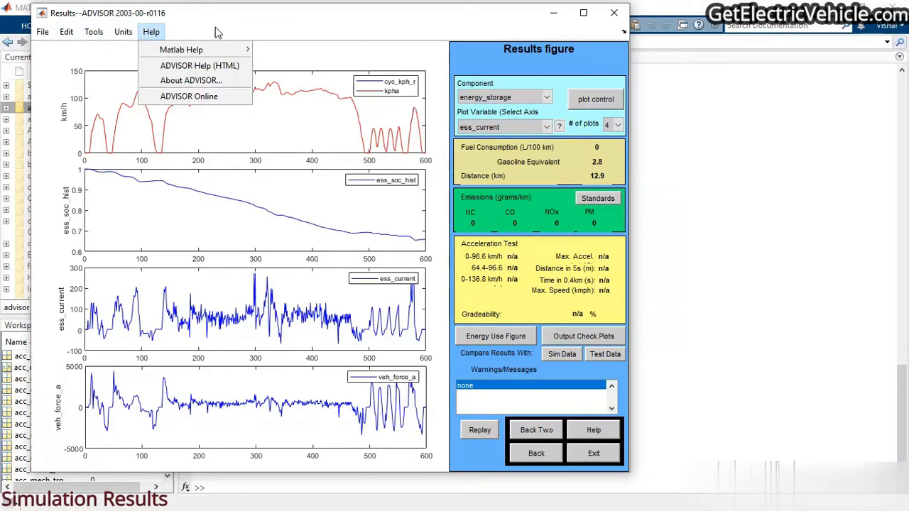
{"action": "left_click", "coordinate": [342, 20]}
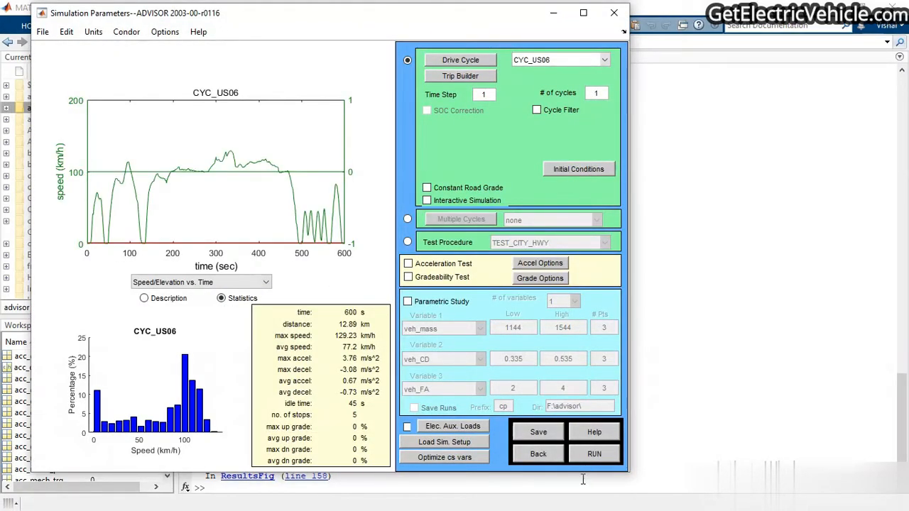
Step: Return to the vehicle input setup and open the BD_EV block diagram in Simulink
{"action": "left_click", "coordinate": [539, 455]}
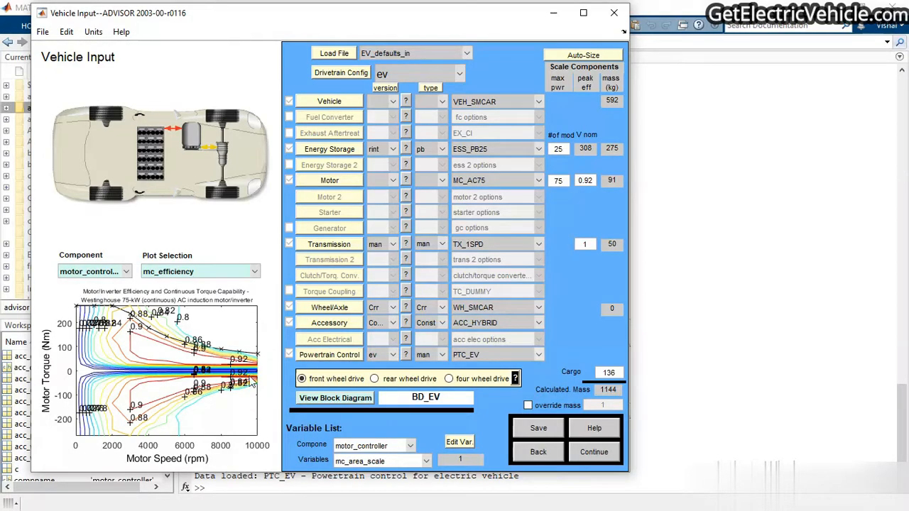
{"action": "left_click", "coordinate": [348, 401]}
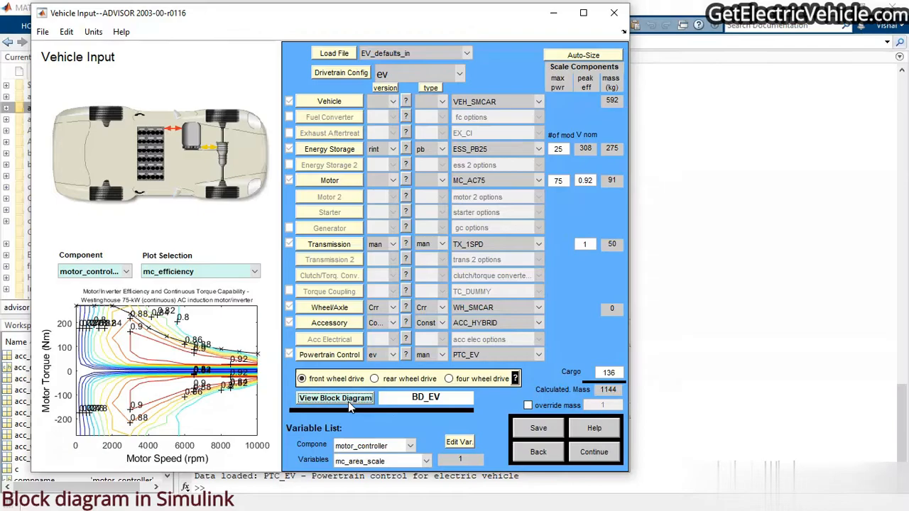
{"action": "left_click", "coordinate": [348, 401]}
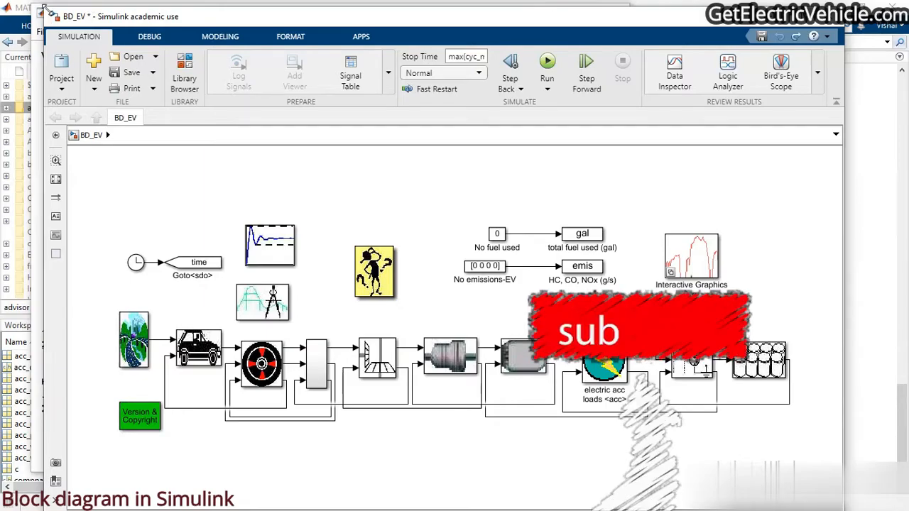
Step: Reposition and resize the Simulink window to examine the BD_EV model, and close the model without saving
{"action": "left_click_drag", "start_coordinate": [142, 16], "coordinate": [172, 36]}
{"action": "left_click_drag", "start_coordinate": [732, 438], "coordinate": [882, 465]}
{"action": "scroll", "coordinate": [696, 332], "scroll_direction": "down", "scroll_amount": 1}
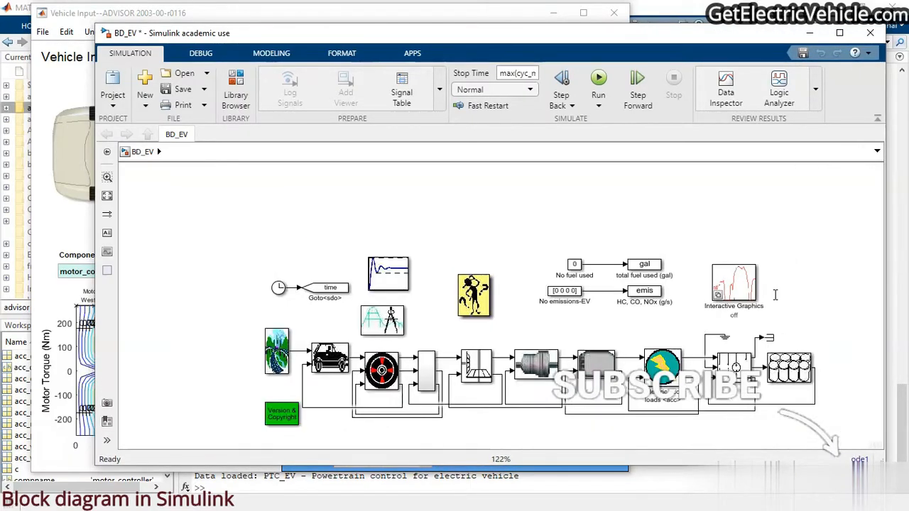
{"action": "scroll", "coordinate": [773, 300], "scroll_direction": "up", "scroll_amount": 1}
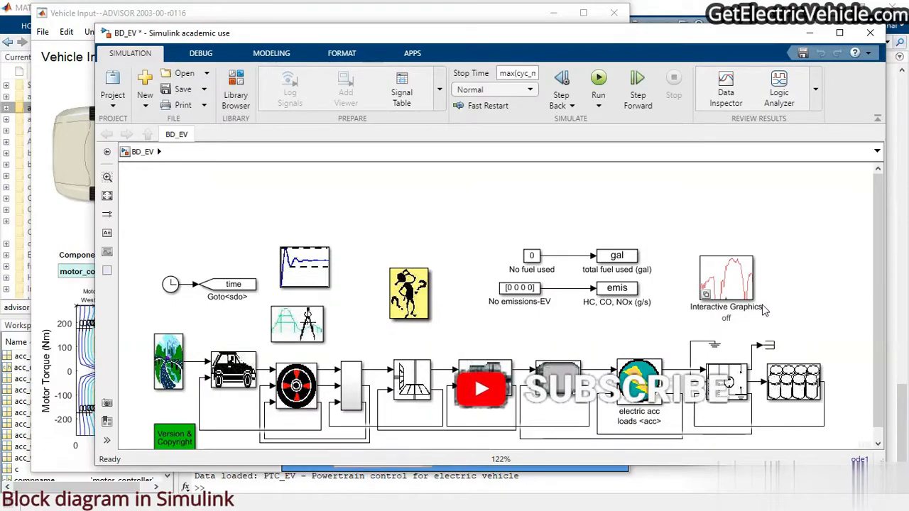
{"action": "left_click", "coordinate": [871, 34]}
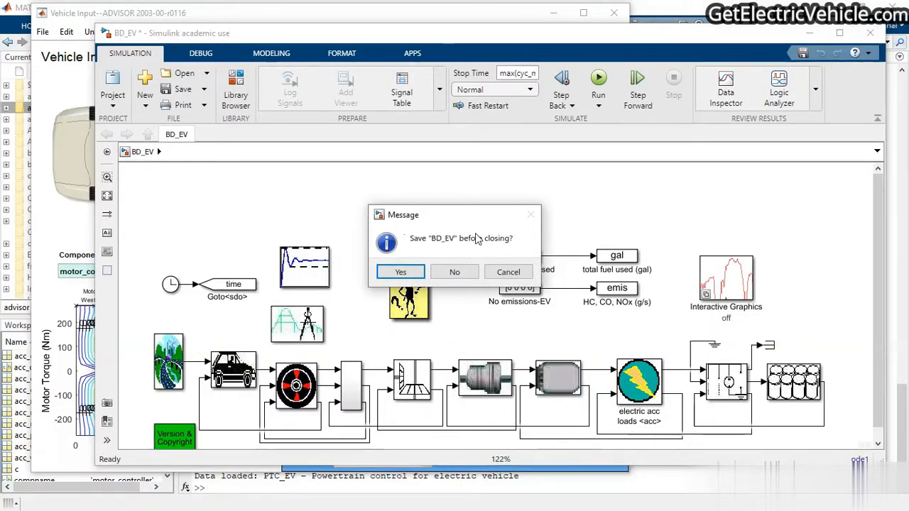
{"action": "left_click", "coordinate": [459, 275]}
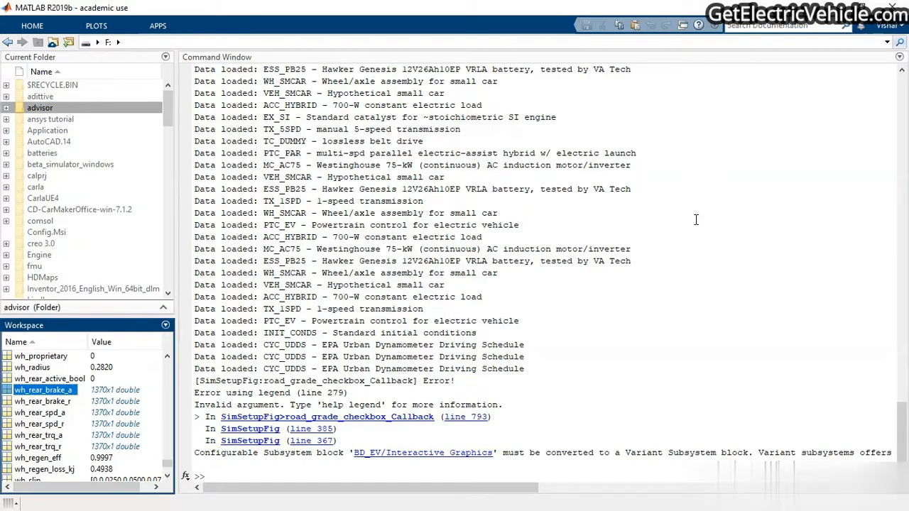
Step: In MATLAB, examine the rear-wheel result variables in the Workspace and the loaded-data log in the Command Window
{"action": "scroll", "coordinate": [672, 353], "scroll_direction": "up", "scroll_amount": 4}
{"action": "scroll", "coordinate": [673, 352], "scroll_direction": "down", "scroll_amount": 4}
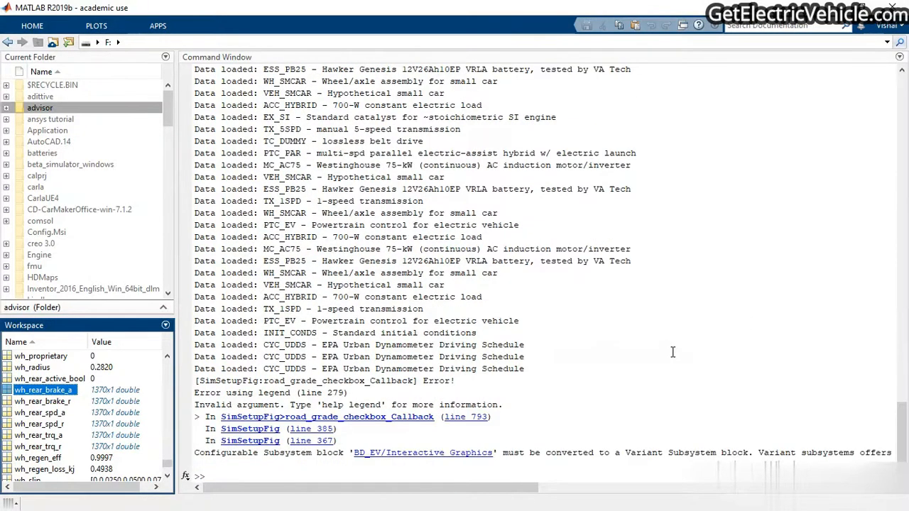
{"action": "left_click", "coordinate": [61, 403]}
{"action": "left_click", "coordinate": [61, 412]}
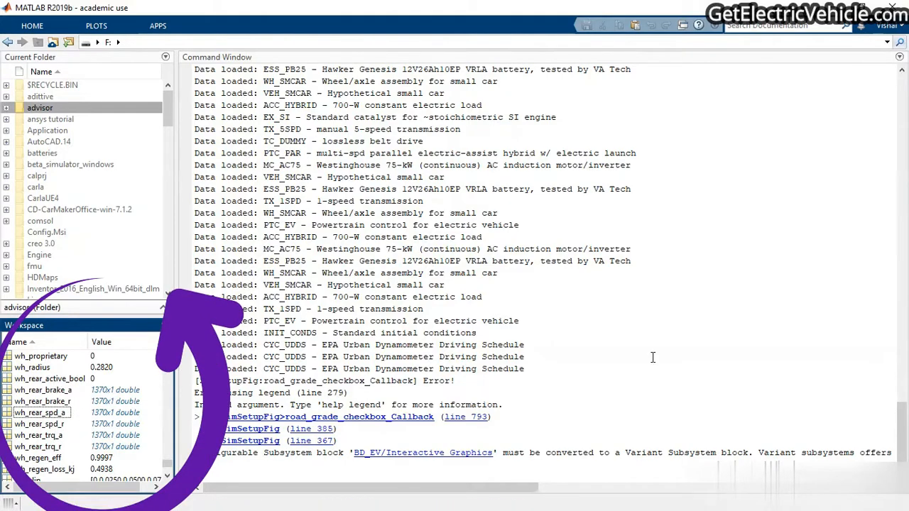
{"action": "left_click", "coordinate": [689, 300]}
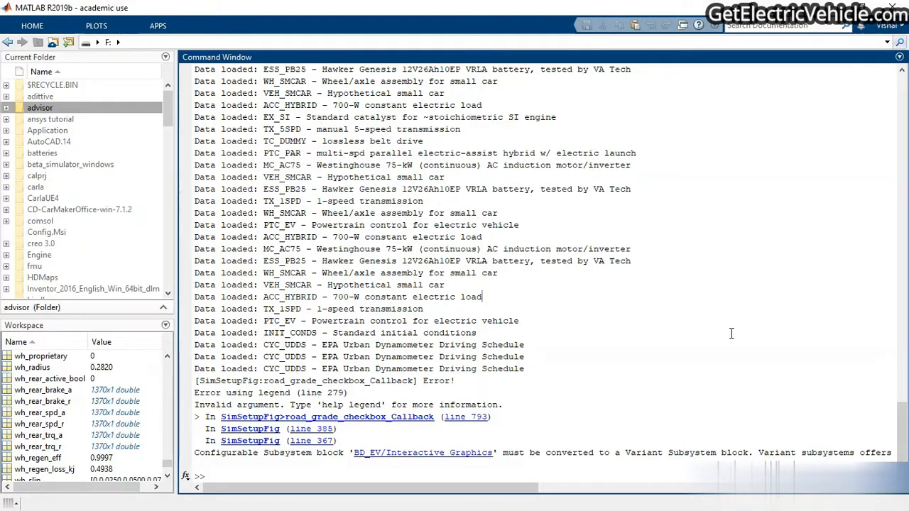
{"action": "scroll", "coordinate": [775, 253], "scroll_direction": "up", "scroll_amount": 14}
{"action": "scroll", "coordinate": [773, 285], "scroll_direction": "down", "scroll_amount": 14}
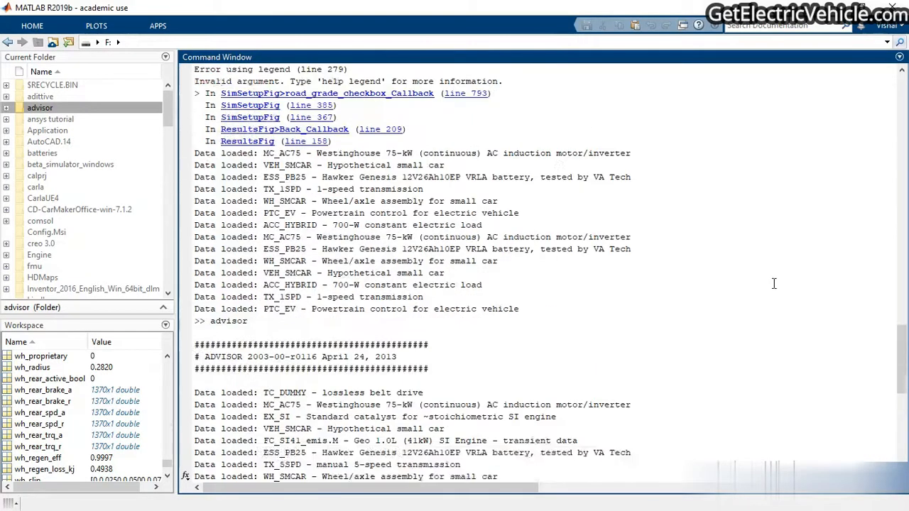